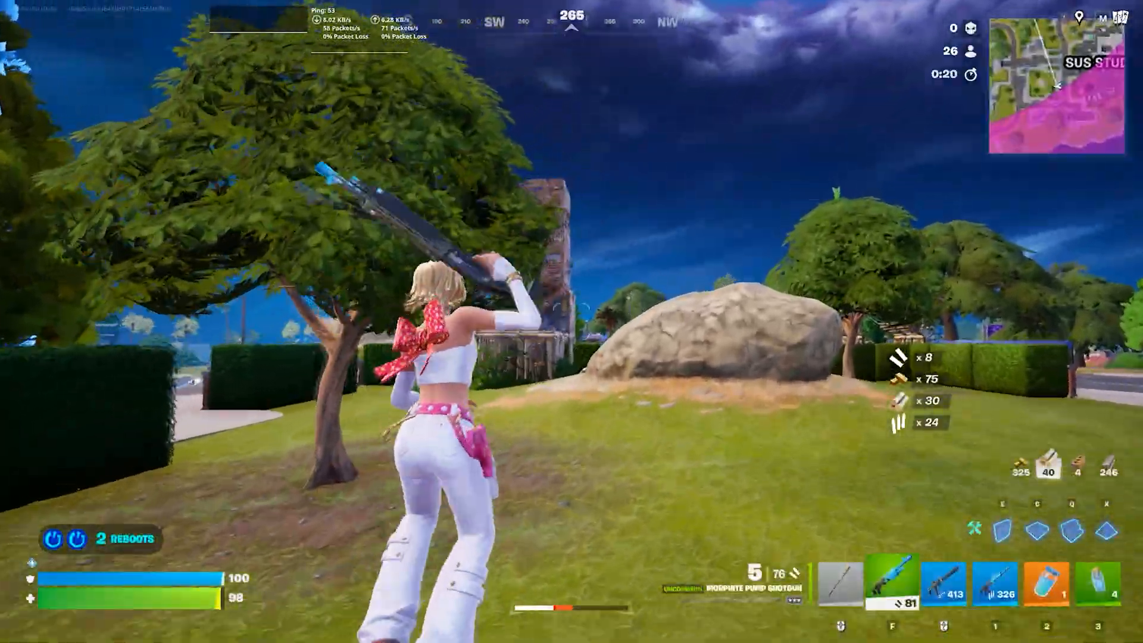
key("q")
left_click(572, 321)
key("f")
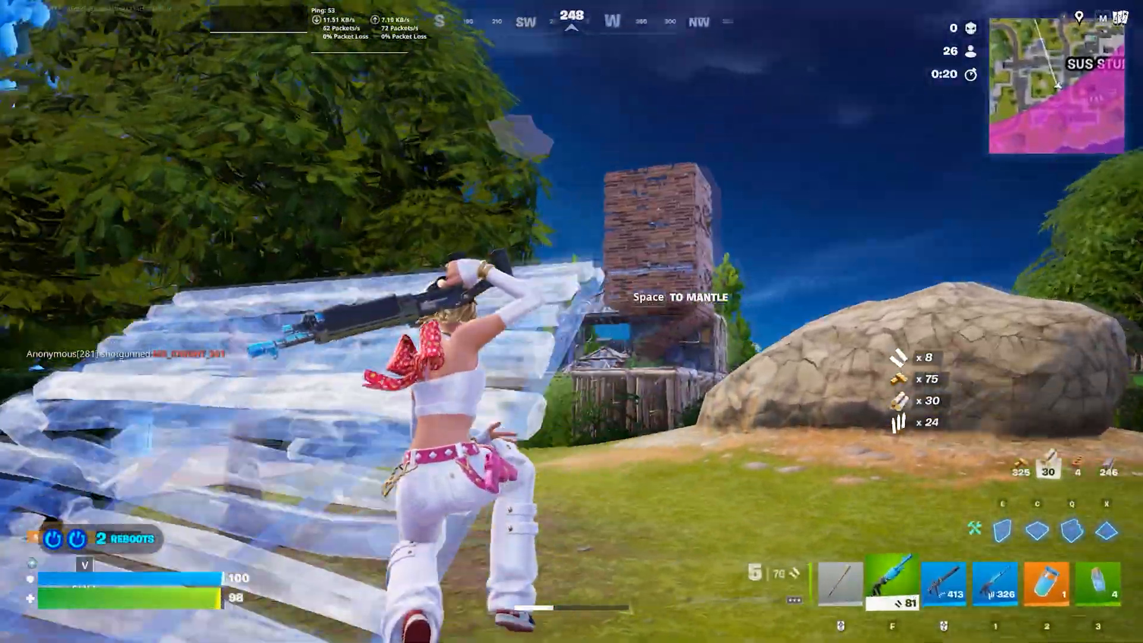
key("q")
key("f")
key("c")
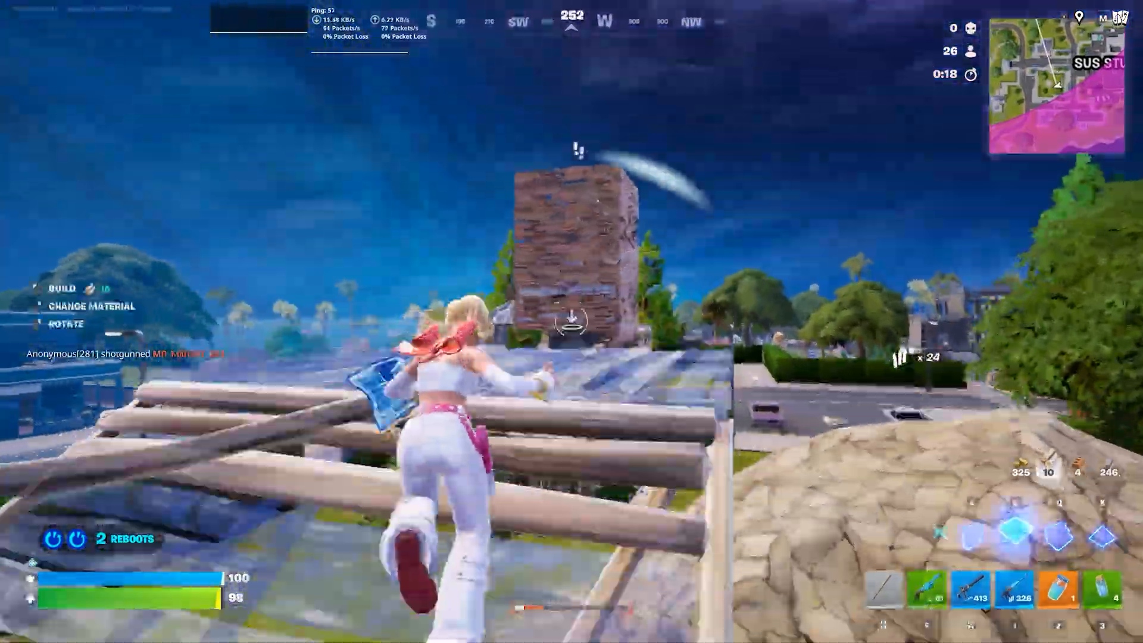
key("q")
left_click(572, 322)
key("f")
key("c")
key("q")
left_click(572, 321)
left_click(572, 321)
key("c")
left_click(571, 321)
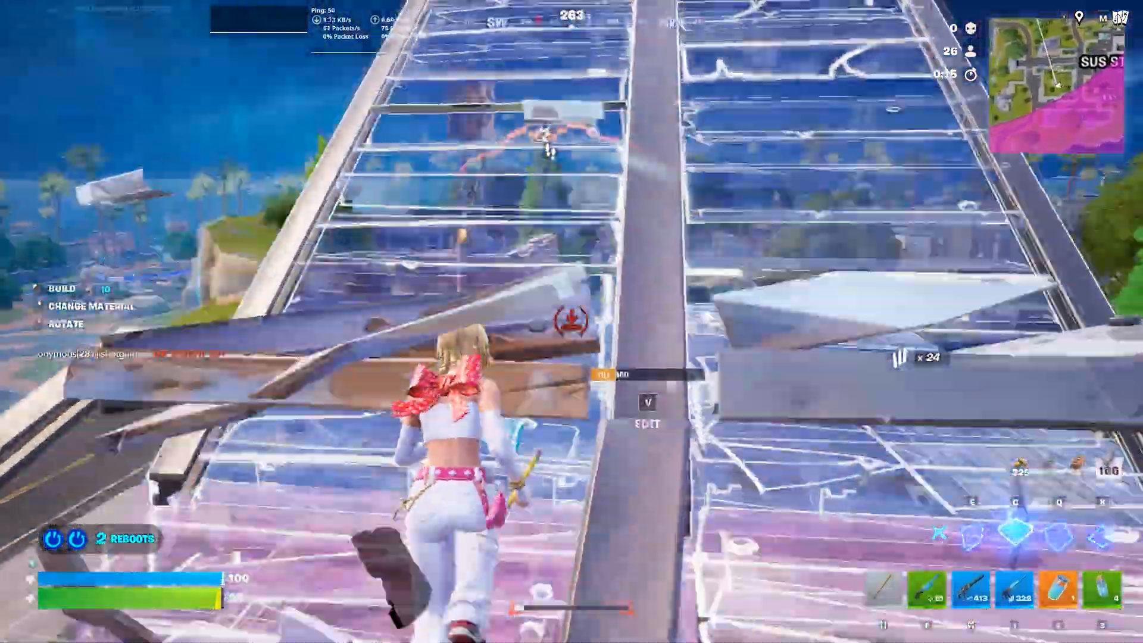
key("q")
left_click(571, 321)
key("f")
key("c")
key("f")
left_click(571, 322)
key("c")
left_click(572, 321)
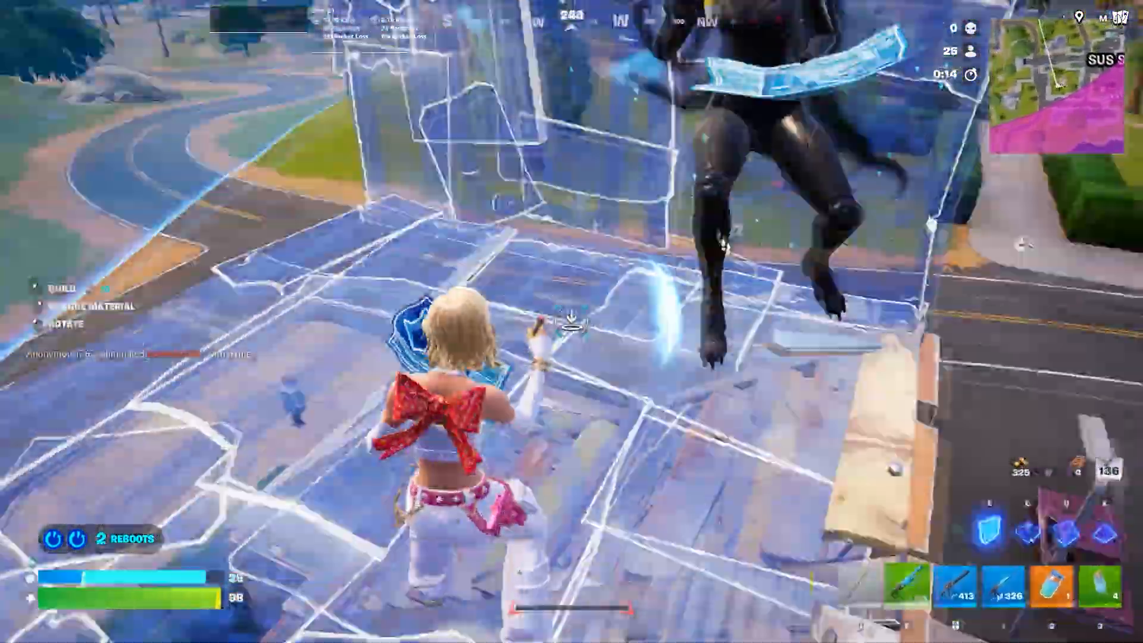
key("e")
left_click(572, 322)
key("f")
key("v")
left_click(572, 322)
key("v")
key("e")
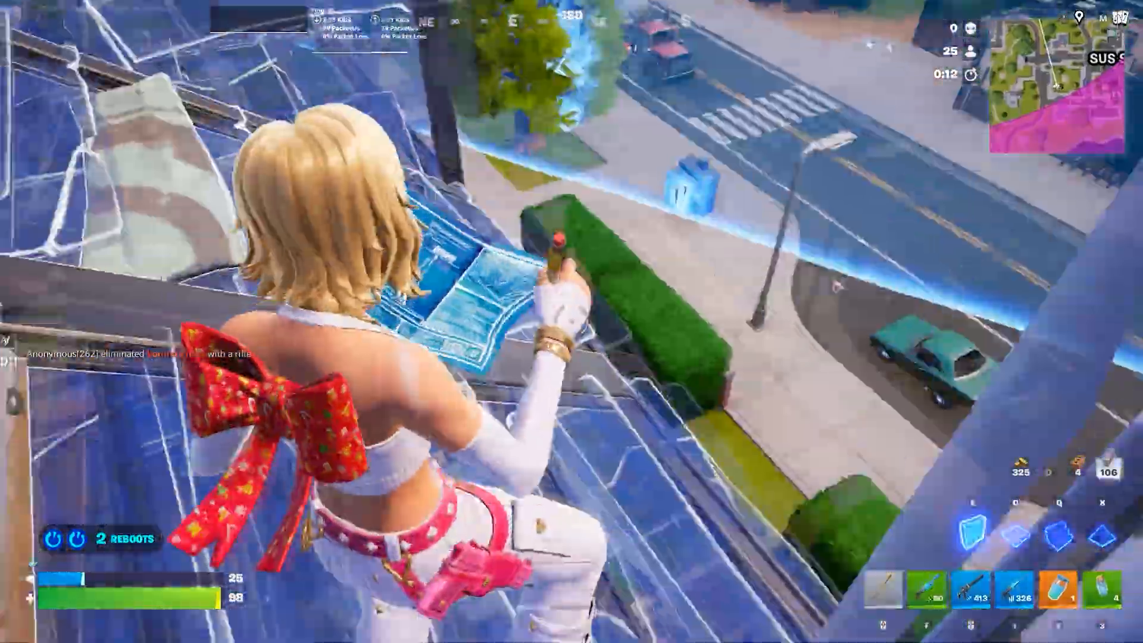
key("f")
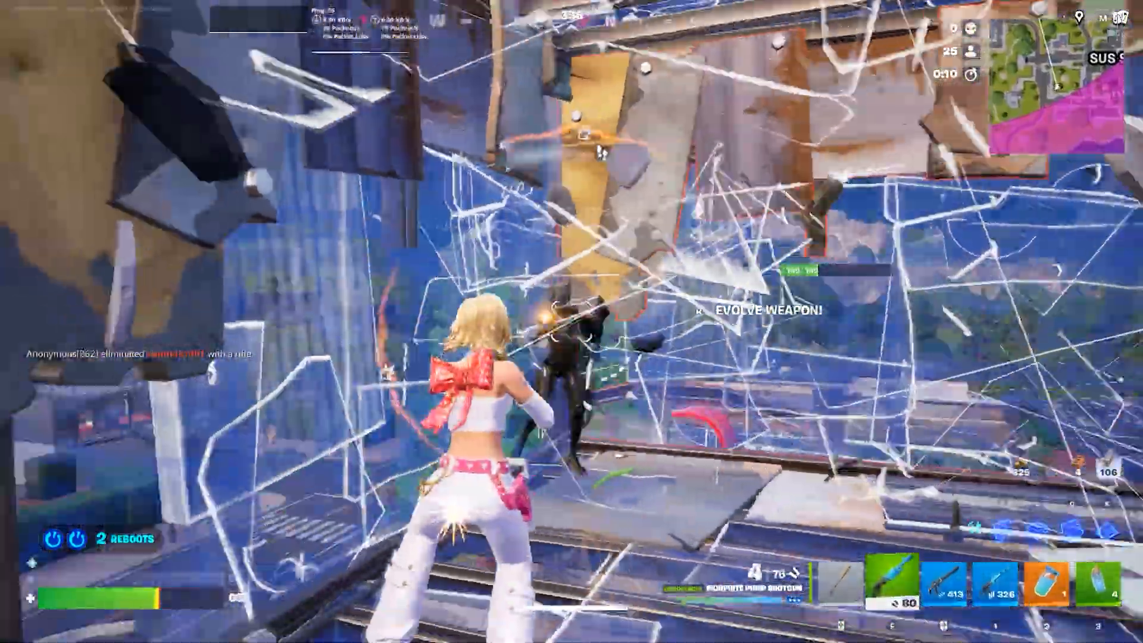
left_click(572, 321)
middle_click(571, 321)
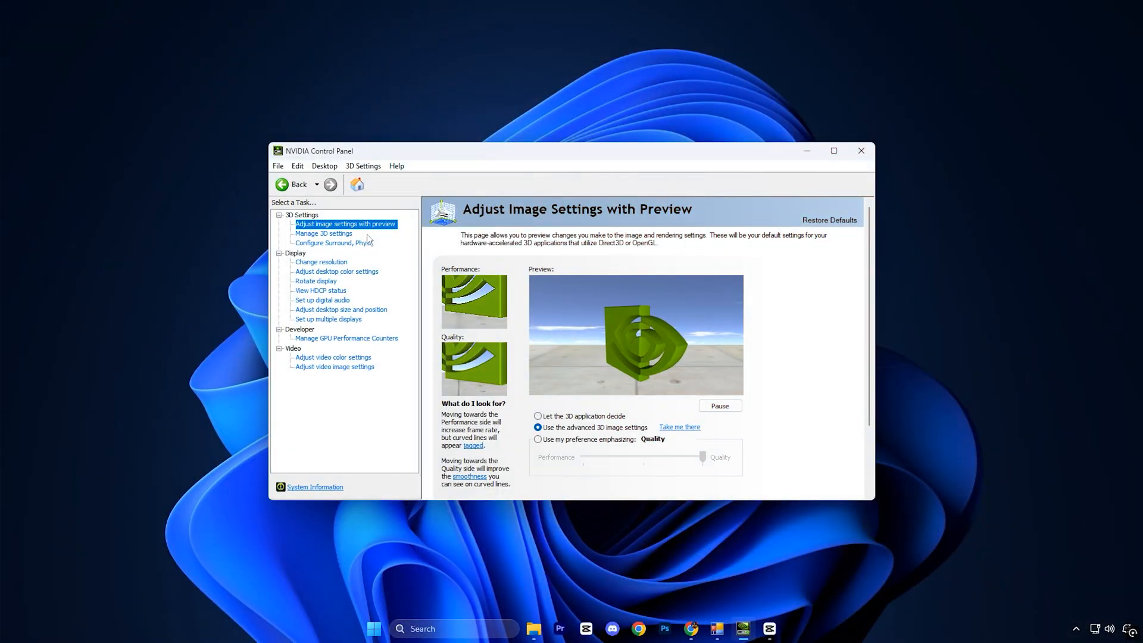
Open the Manage 3D settings page and review the program-specific settings for Fortnite.
left_click(324, 233)
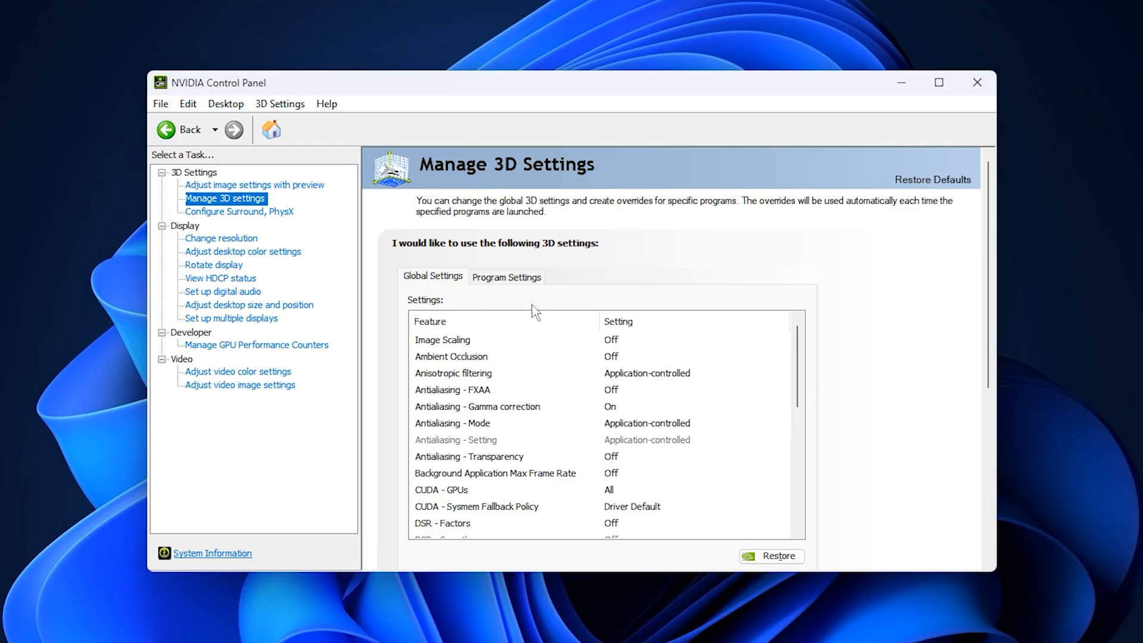
left_click(505, 276)
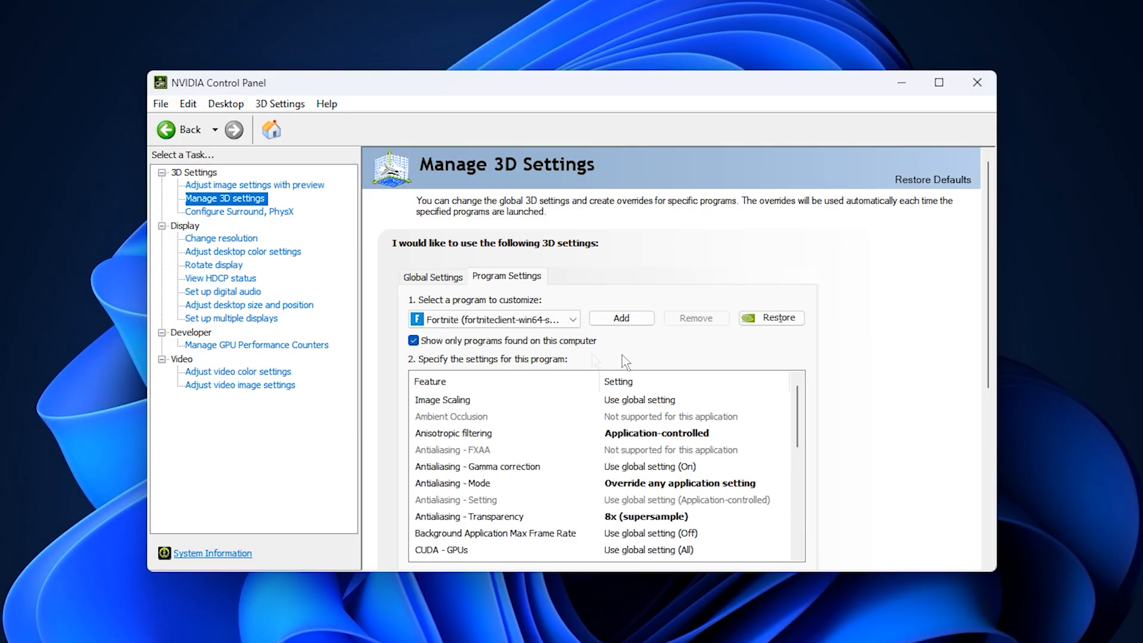
scroll(554, 480, "down", 3)
scroll(867, 449, "down", 2)
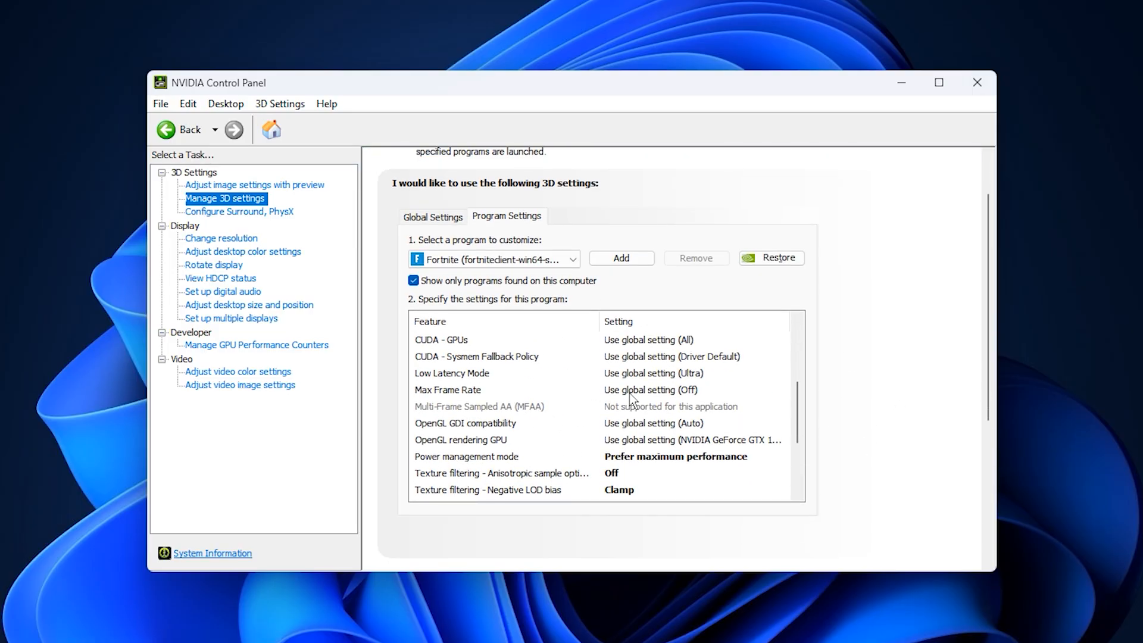
Return to the global 3D settings and make sure Image Scaling is Off.
left_click(433, 218)
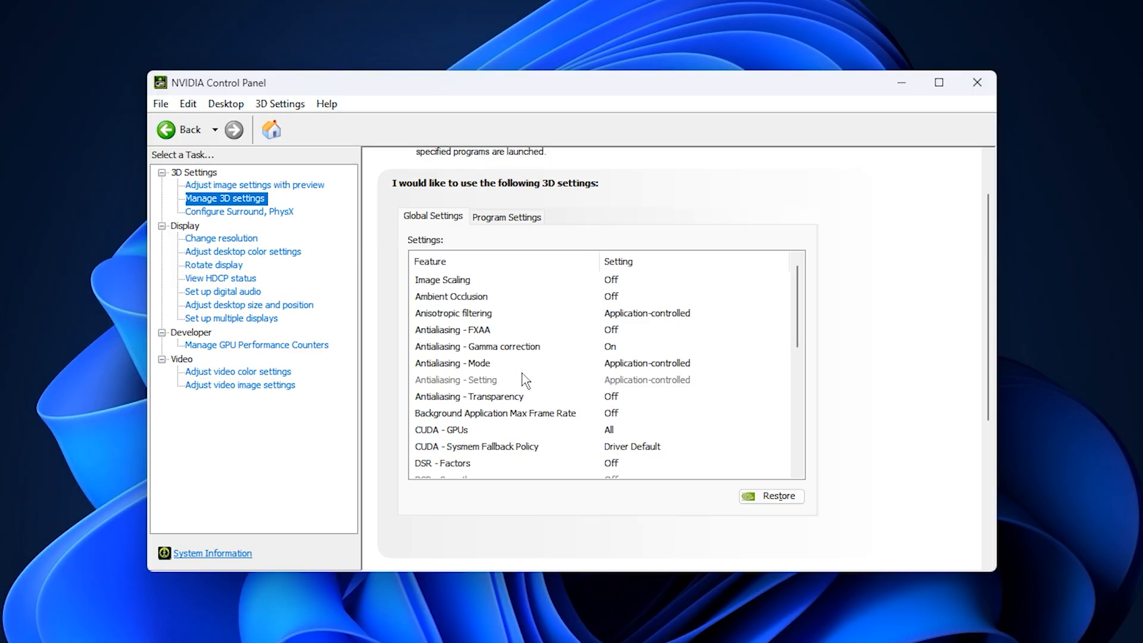
left_click(451, 288)
left_click(631, 281)
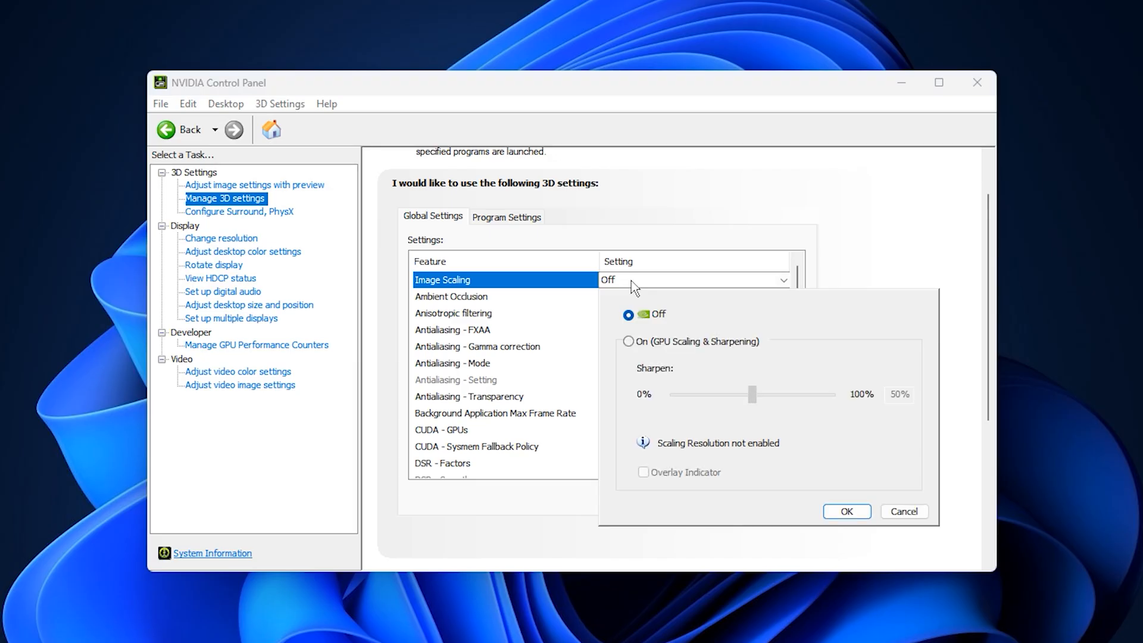
left_click(631, 281)
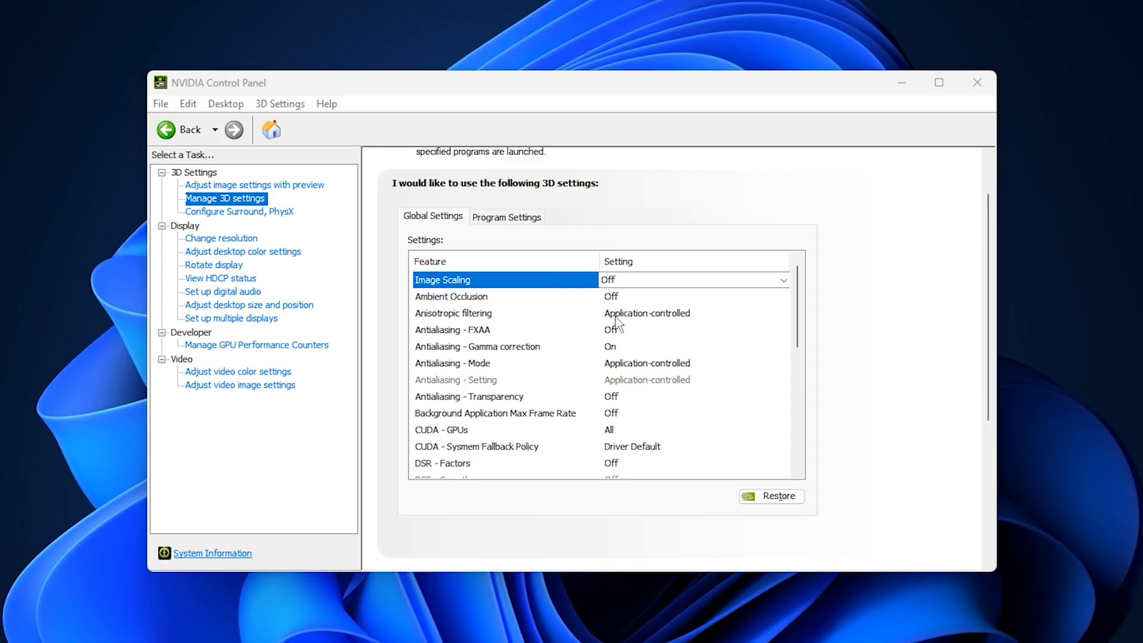
Set Low Latency Mode to On in the global 3D settings.
scroll(506, 374, "down", 1)
scroll(502, 370, "down", 1)
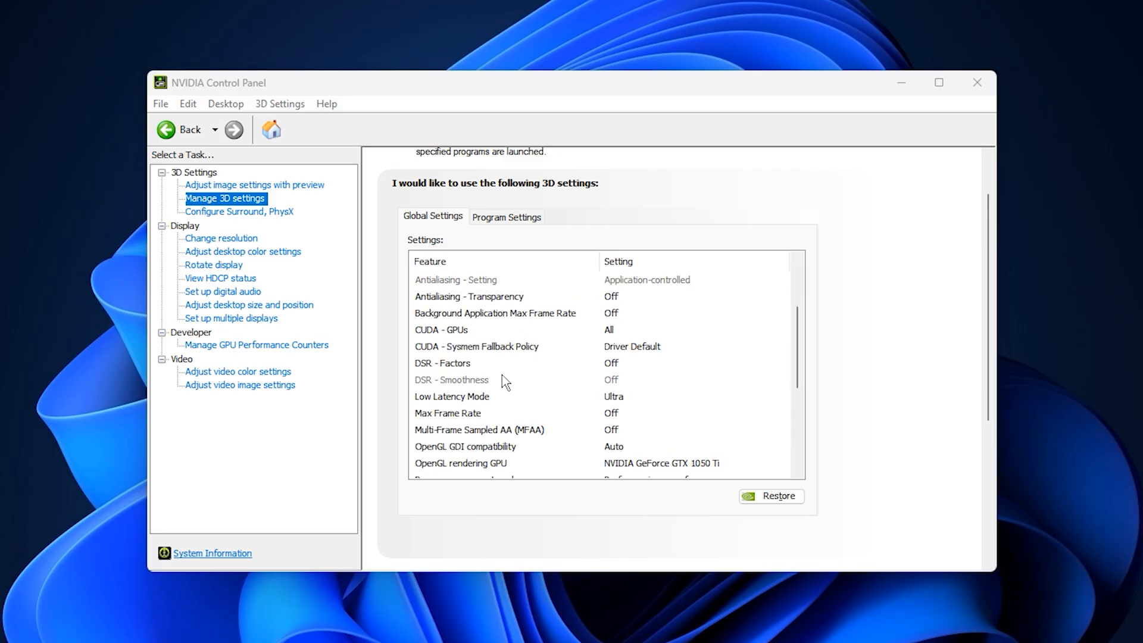
left_click(471, 398)
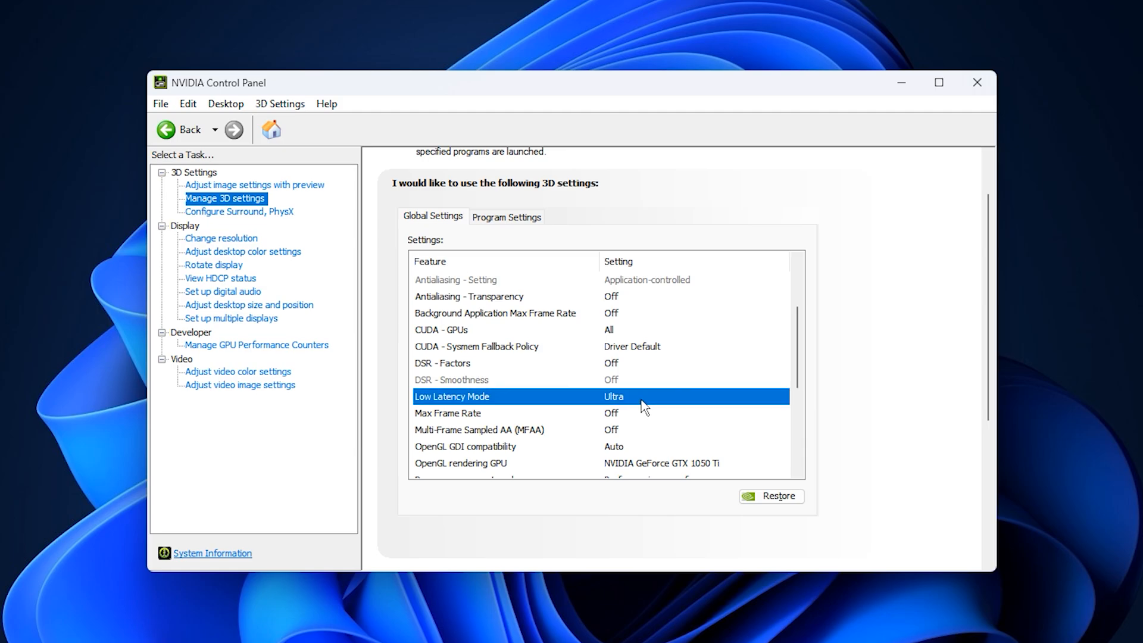
left_click(641, 397)
left_click(641, 397)
left_click(630, 426)
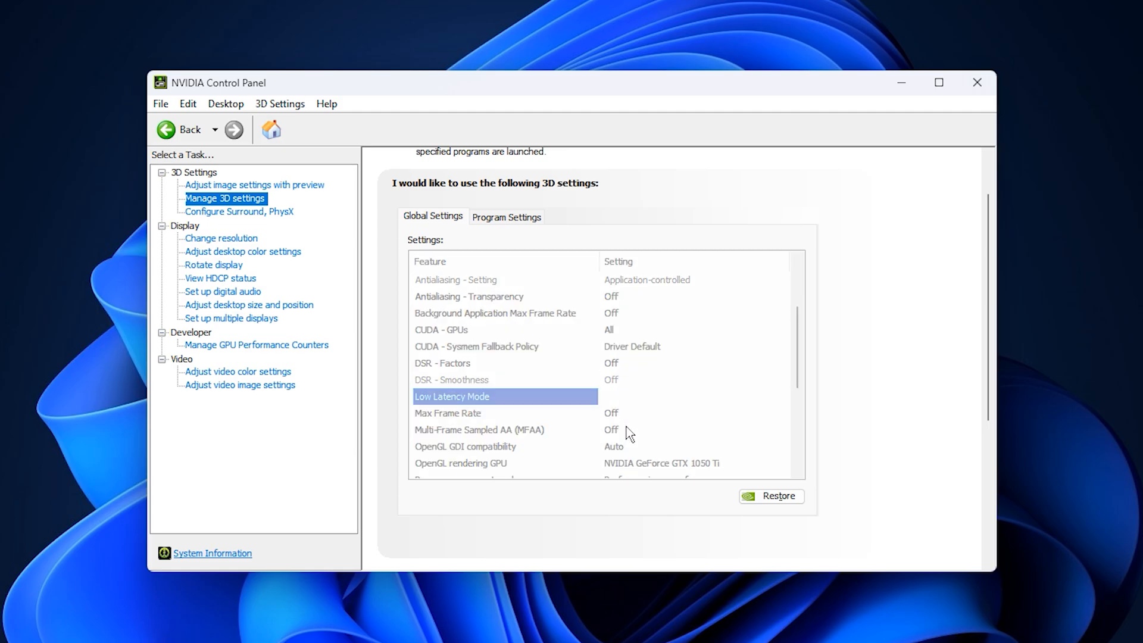
scroll(513, 421, "down", 2)
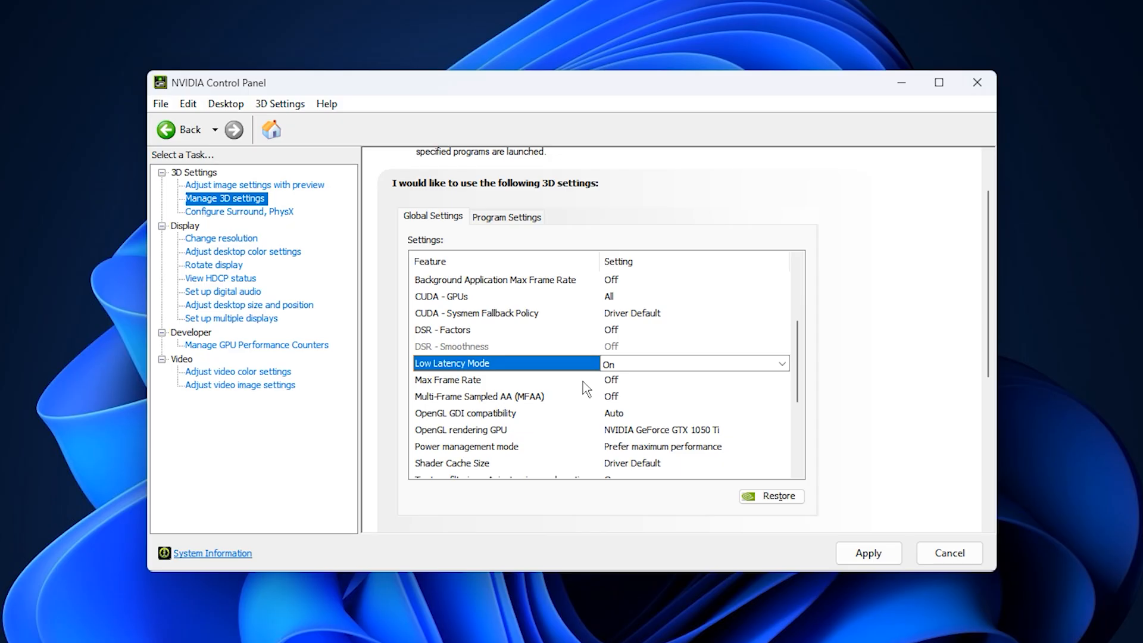
left_click(633, 367)
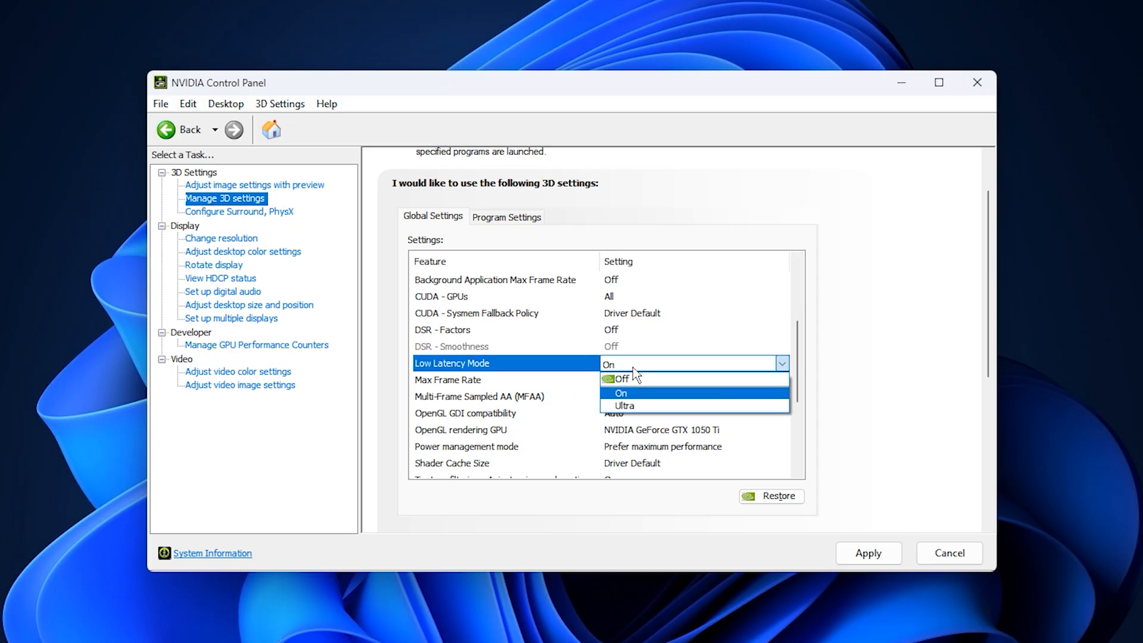
left_click(633, 368)
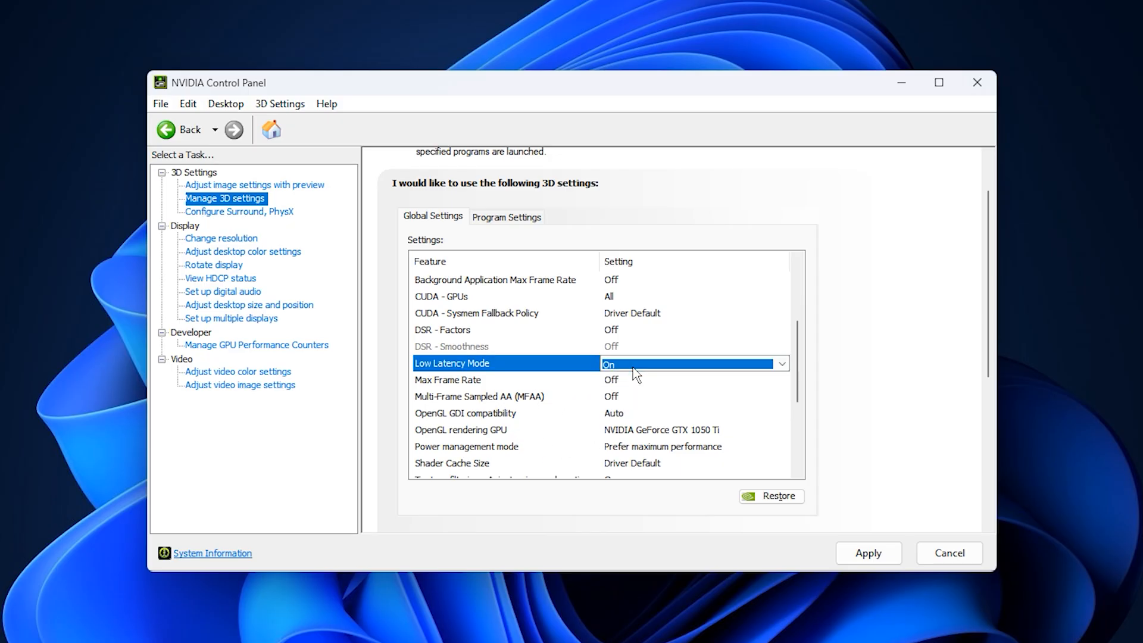
left_click(559, 366)
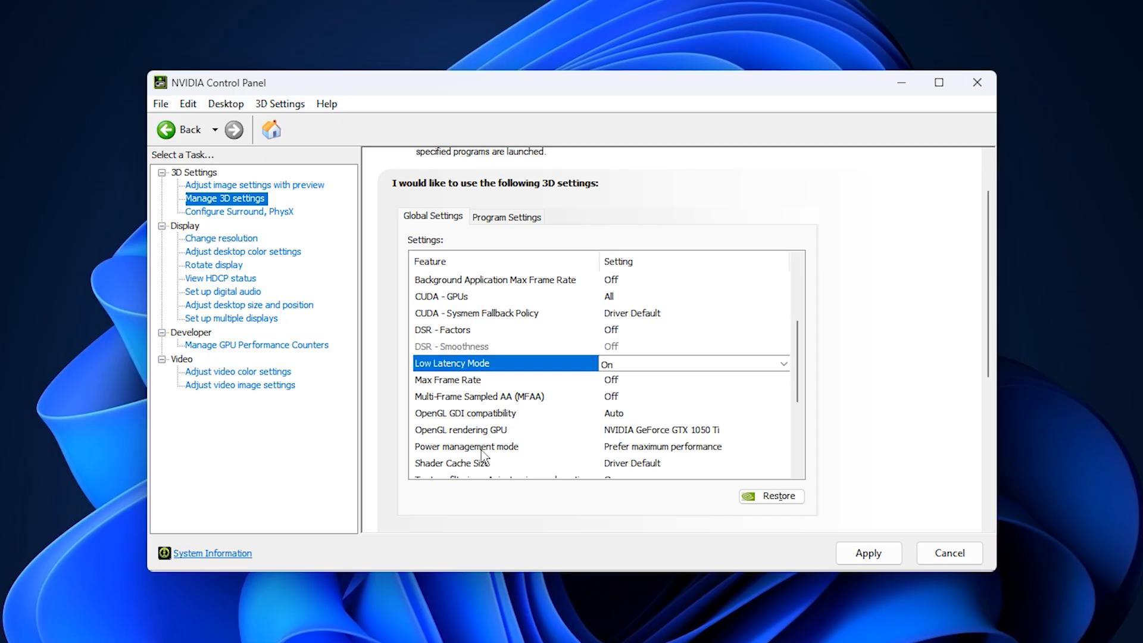
Make sure Power management mode is set to Prefer maximum performance in the global 3D settings.
left_click(625, 448)
left_click(625, 455)
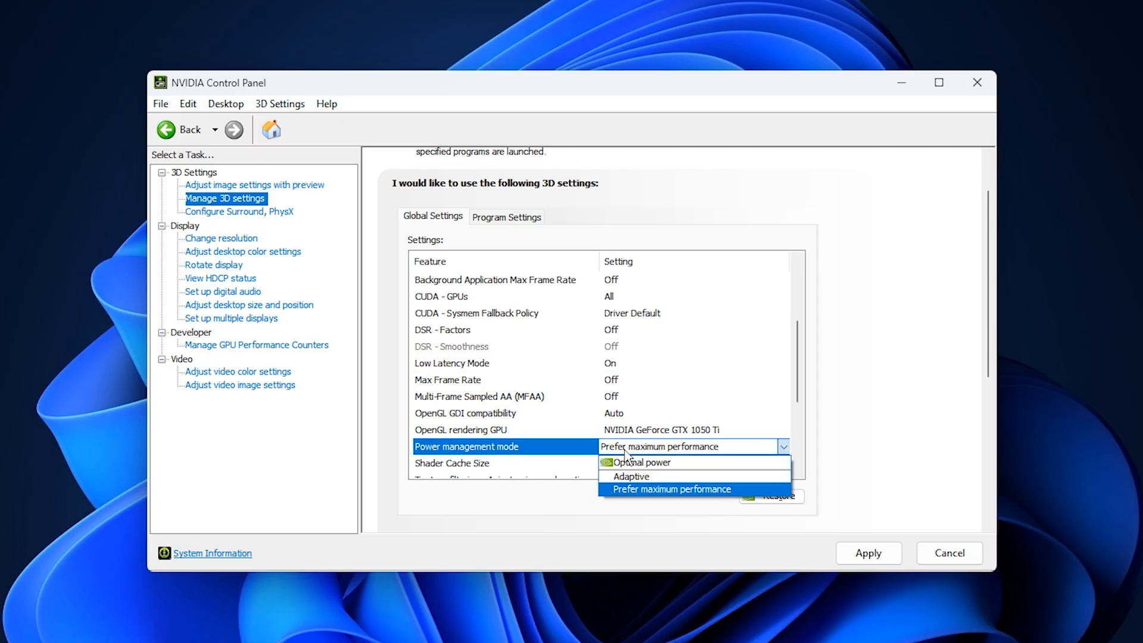
left_click(625, 454)
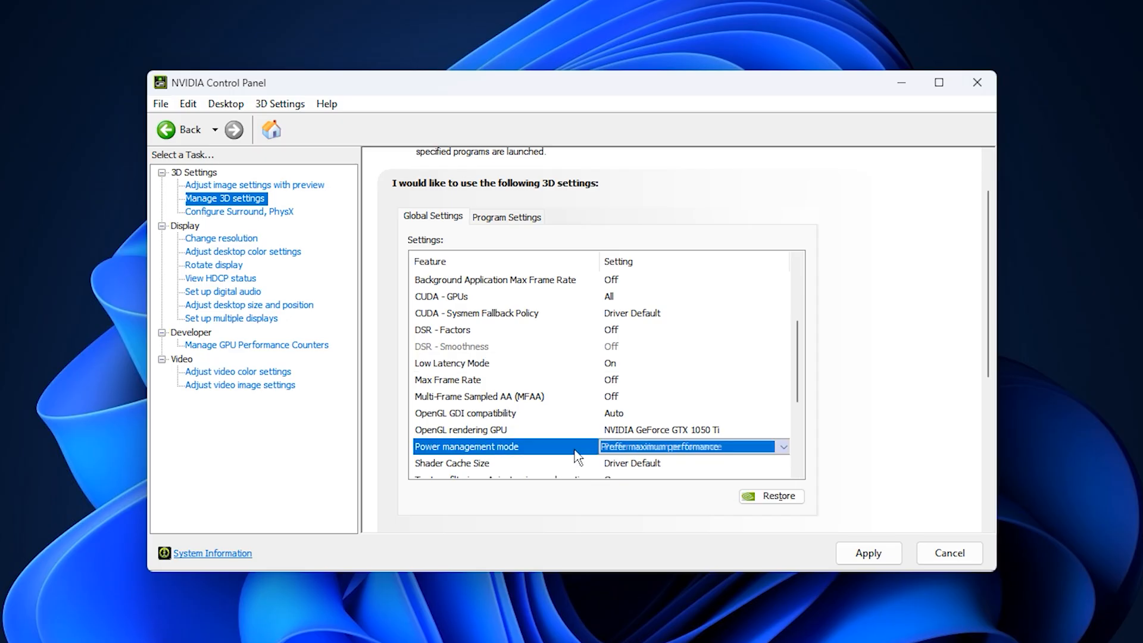
scroll(580, 458, "down", 2)
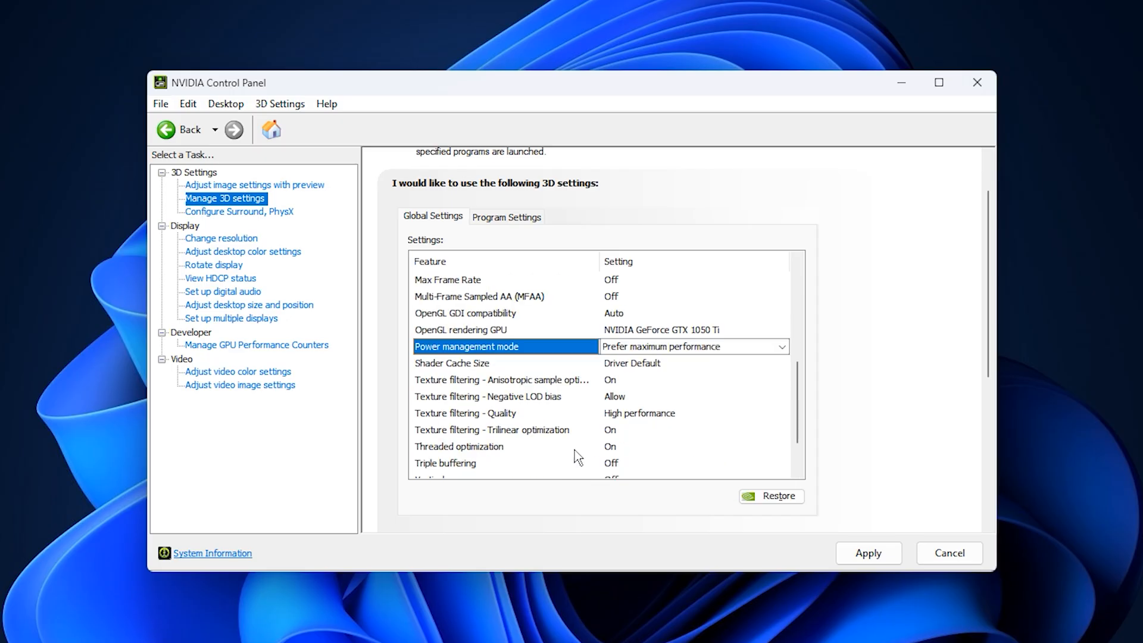
left_click(648, 350)
left_click(651, 350)
left_click(595, 348)
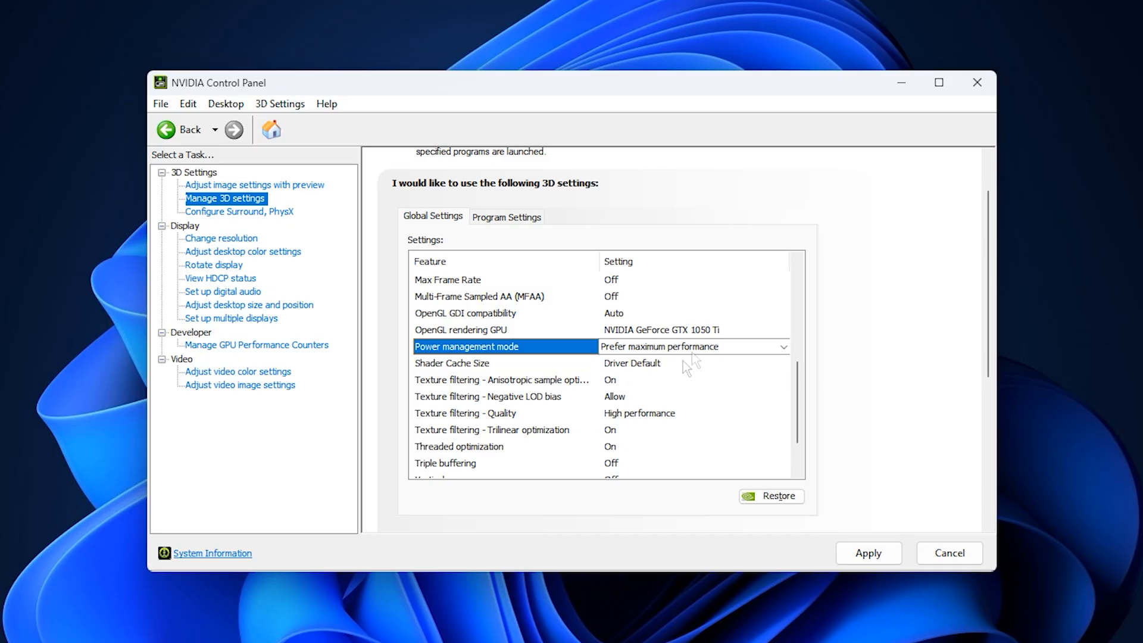
Set Shader Cache Size to Unlimited in the global 3D settings.
left_click(618, 364)
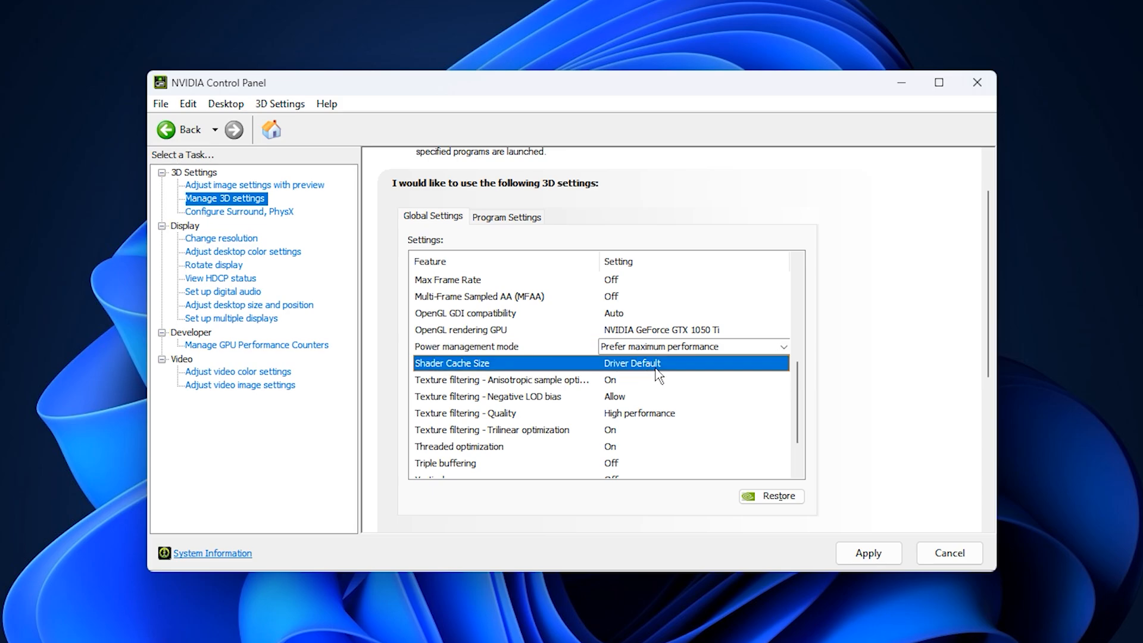
left_click(654, 371)
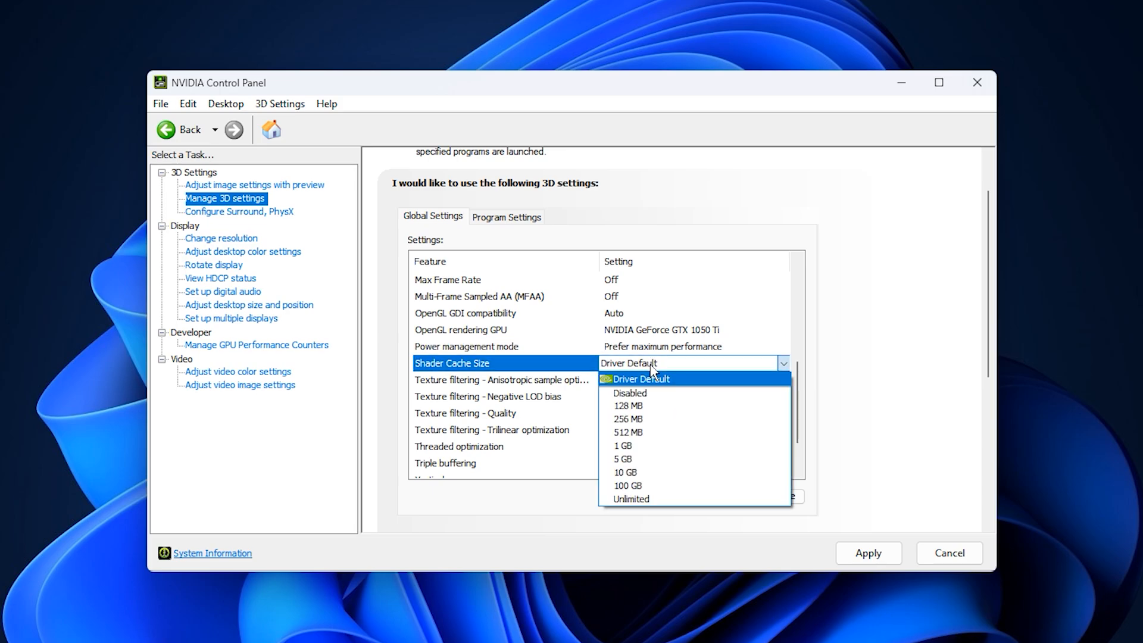
left_click(640, 499)
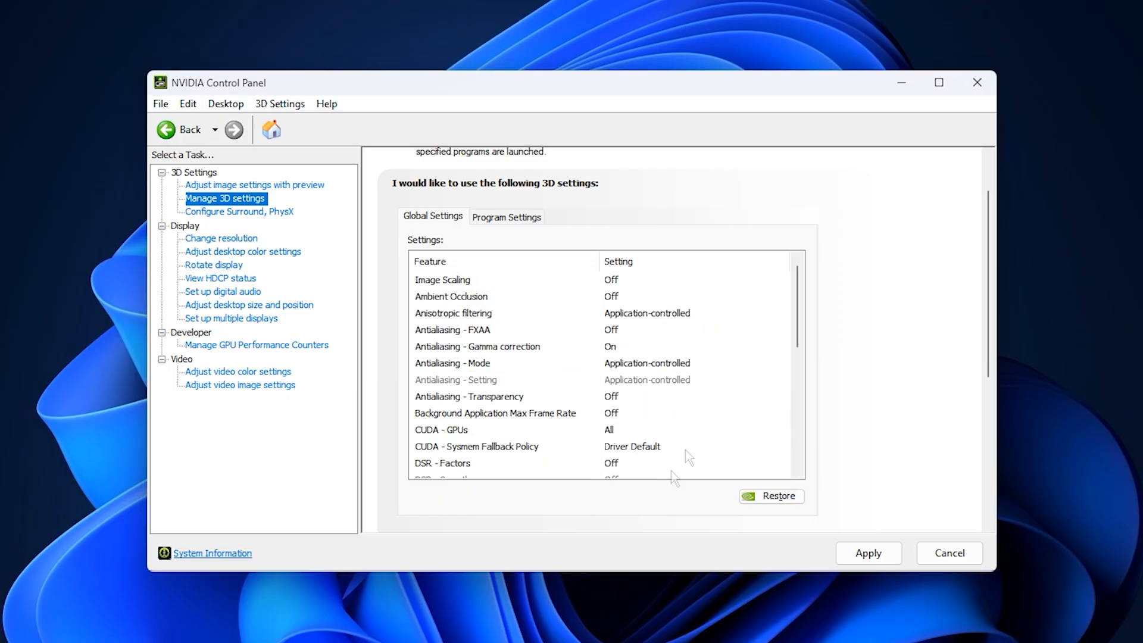
Make sure Texture filtering - Quality is set to High performance in the global 3D settings.
scroll(592, 416, "down", 2)
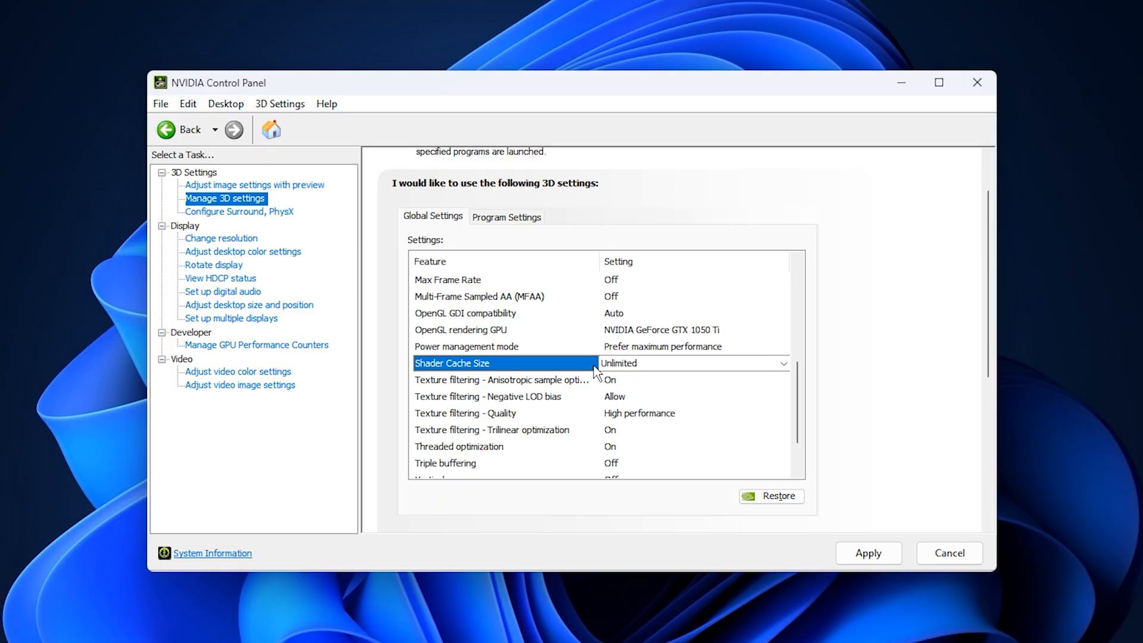
left_click(491, 415)
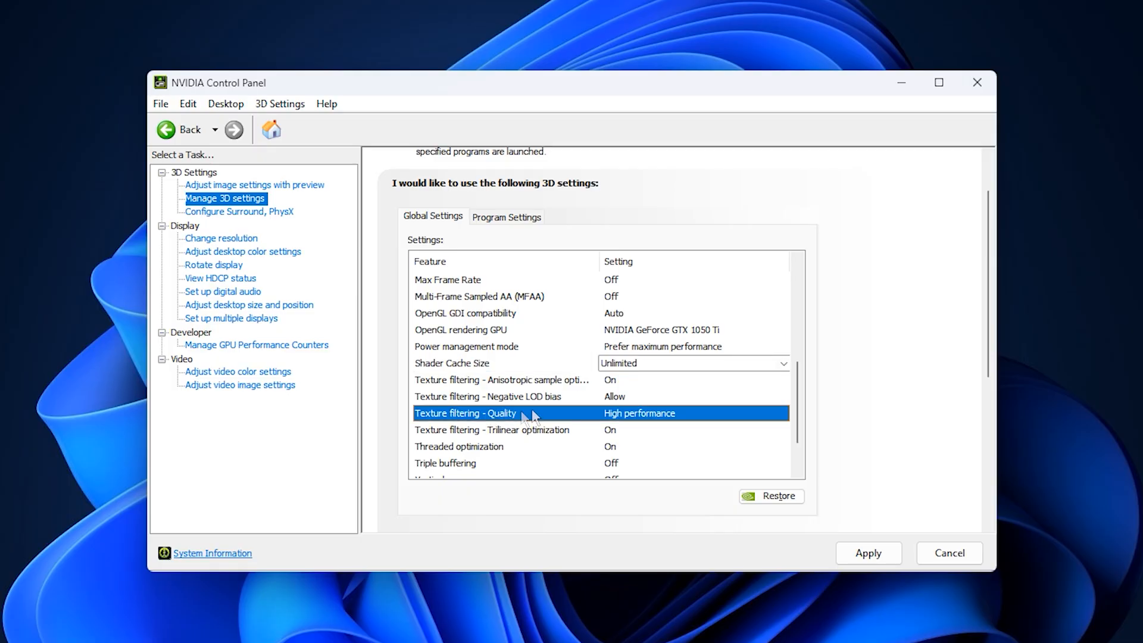
left_click(650, 415)
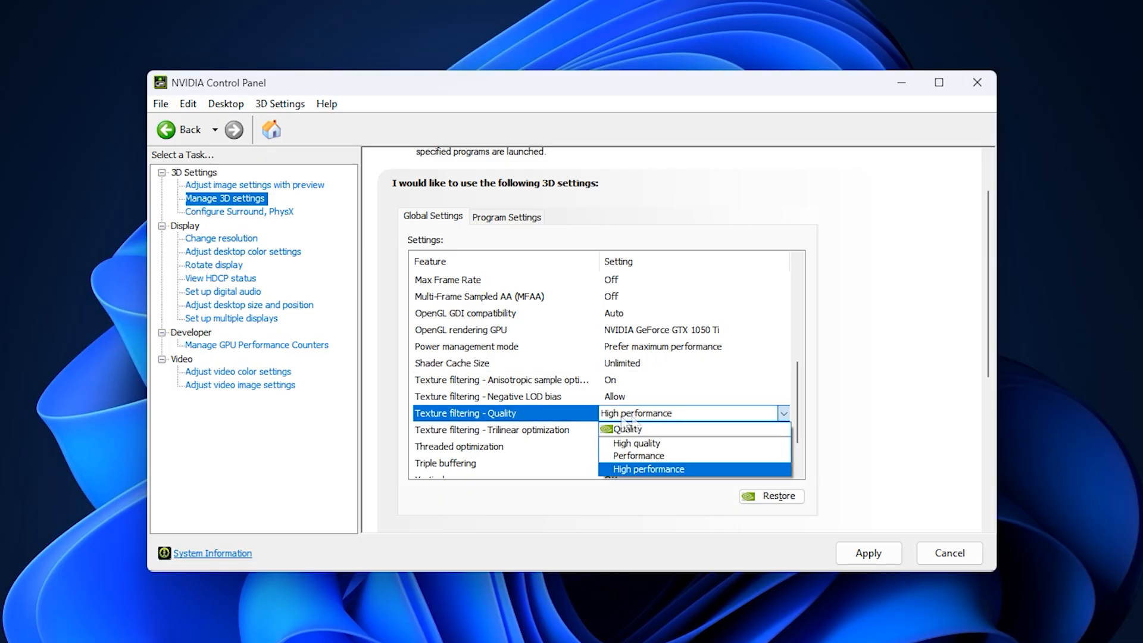
left_click(563, 419)
left_click(560, 415)
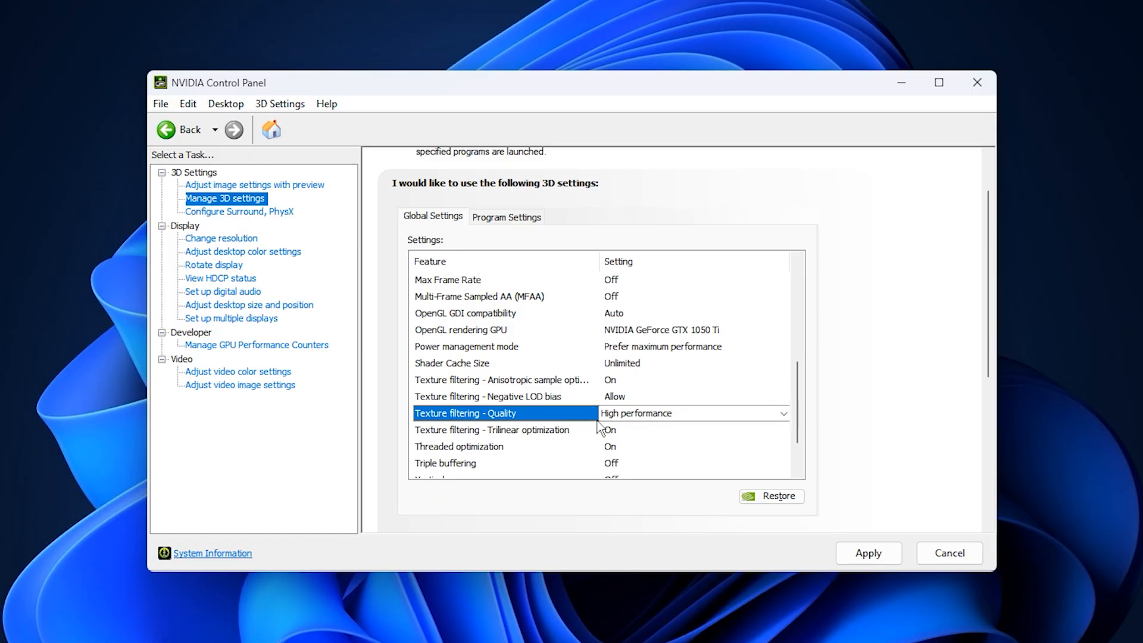
Review the Threaded optimization options and choose its mode in the global 3D settings.
scroll(560, 424, "down", 1)
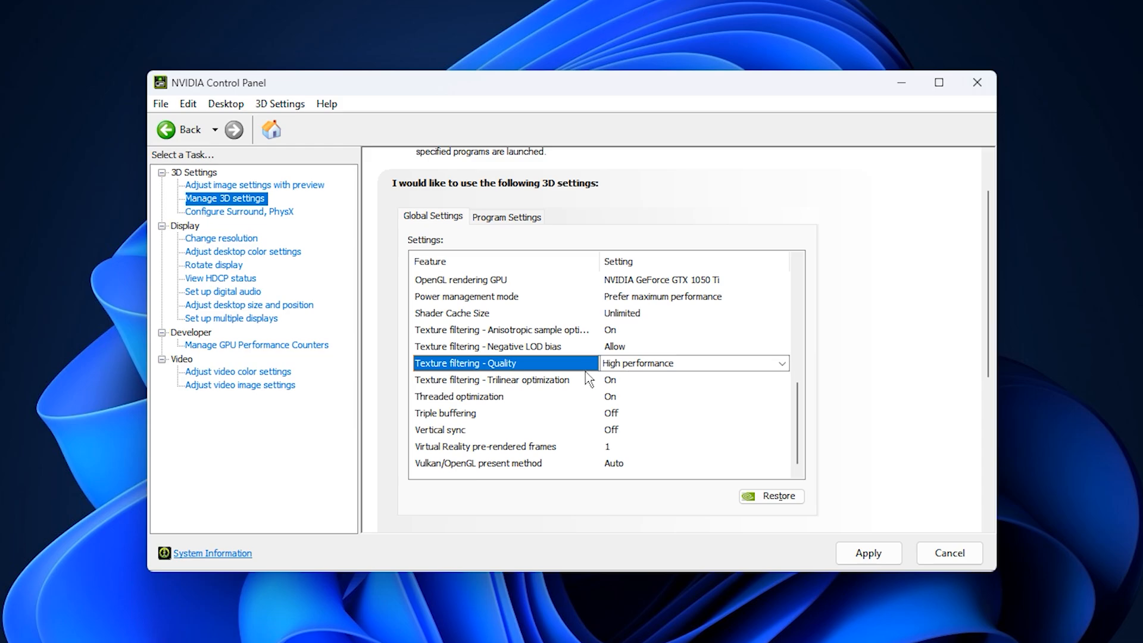
left_click(508, 397)
left_click(646, 400)
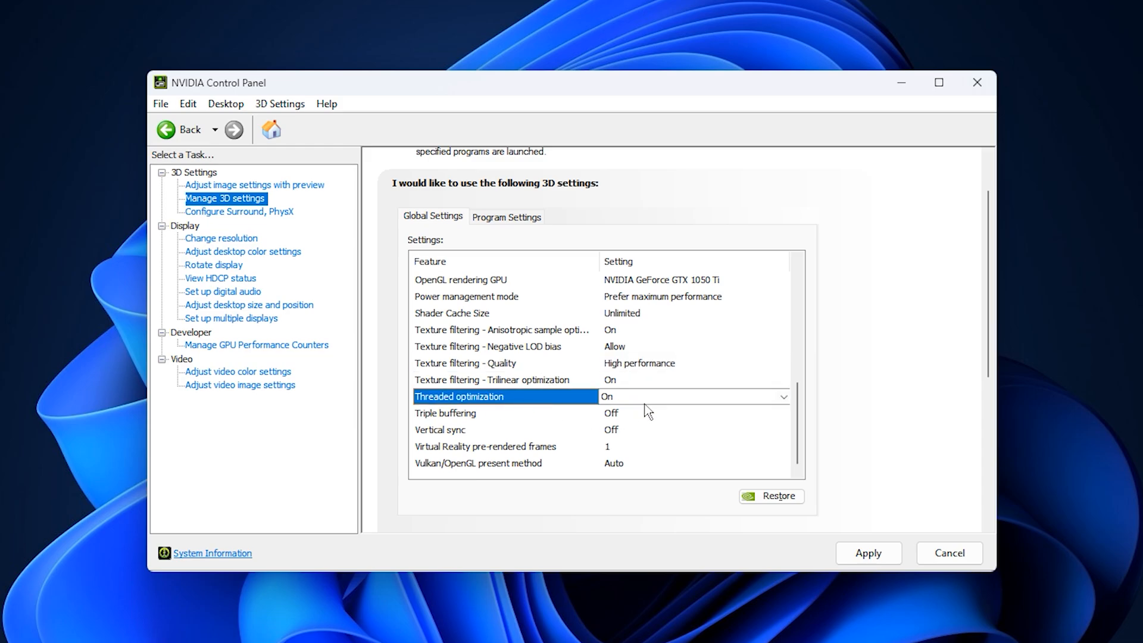
left_click(637, 398)
left_click(570, 399)
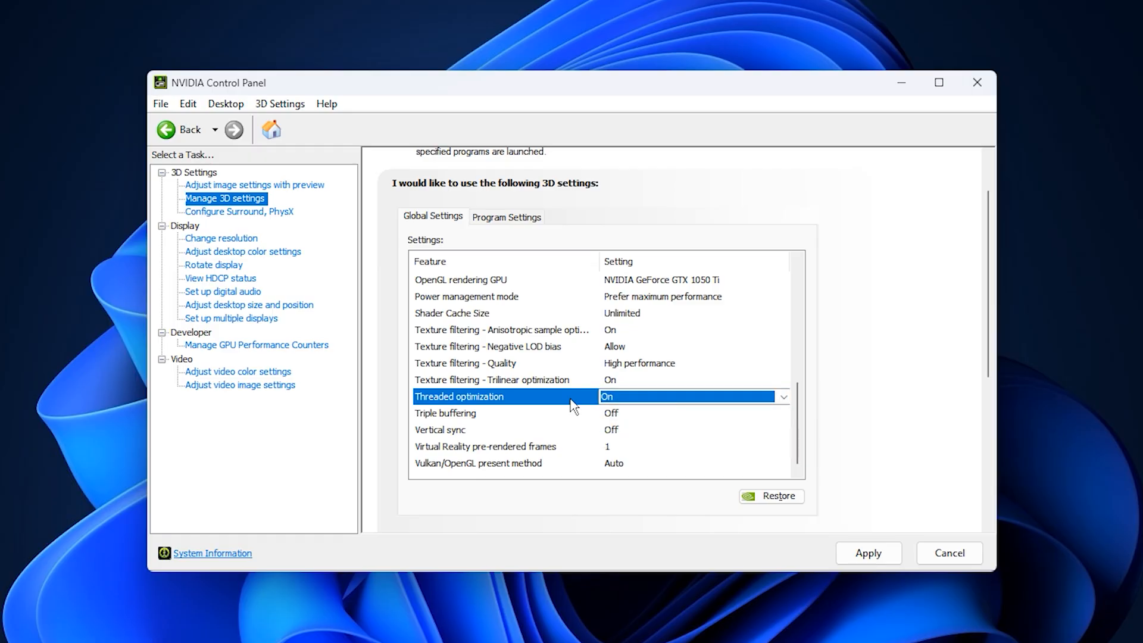
left_click(562, 399)
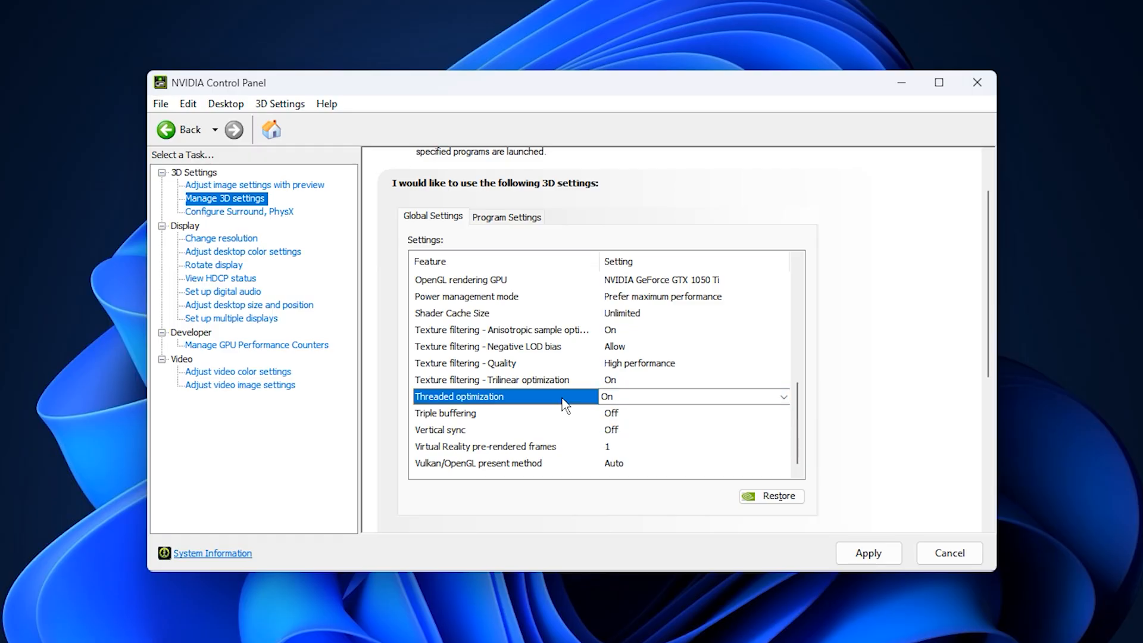
left_click(617, 408)
left_click(619, 411)
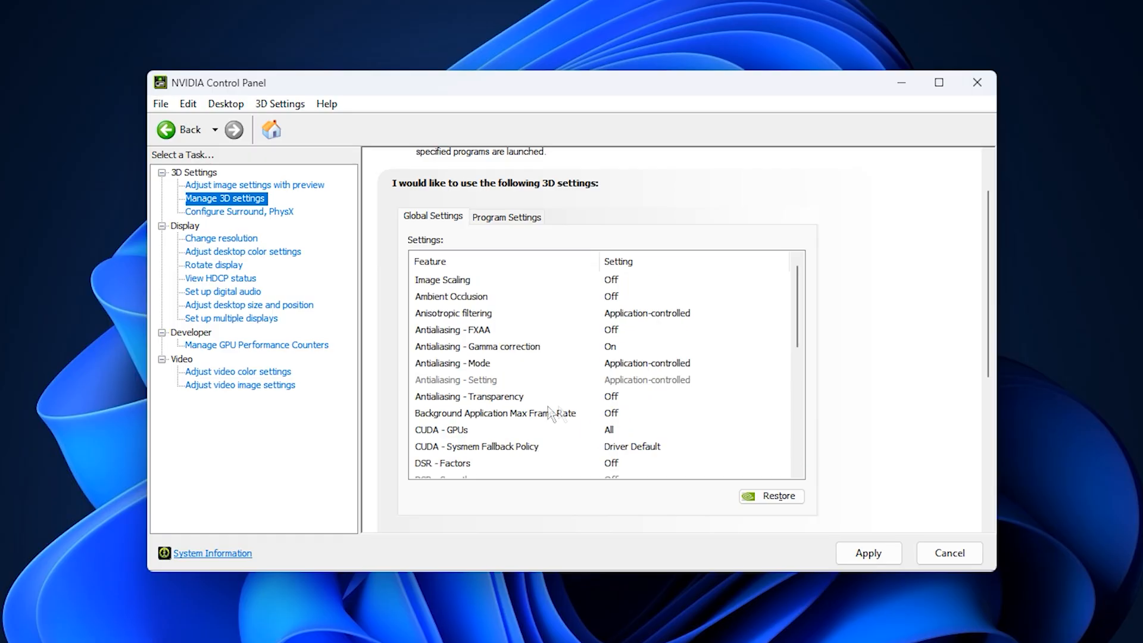
Make sure Vertical sync is set to Off in the global 3D settings.
scroll(572, 420, "down", 2)
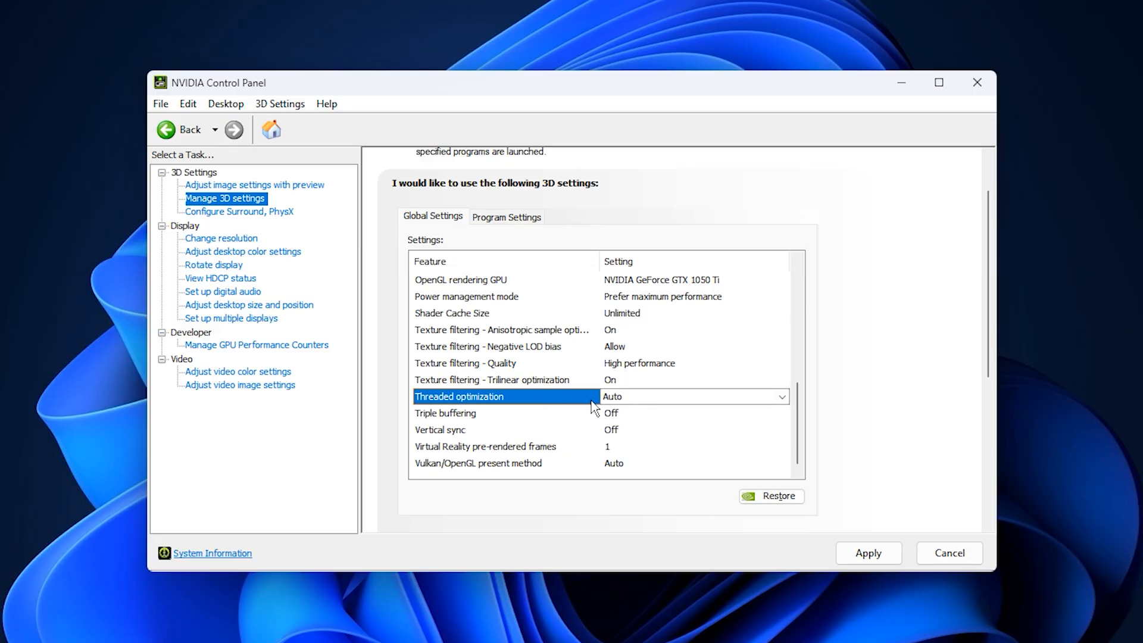
left_click(629, 436)
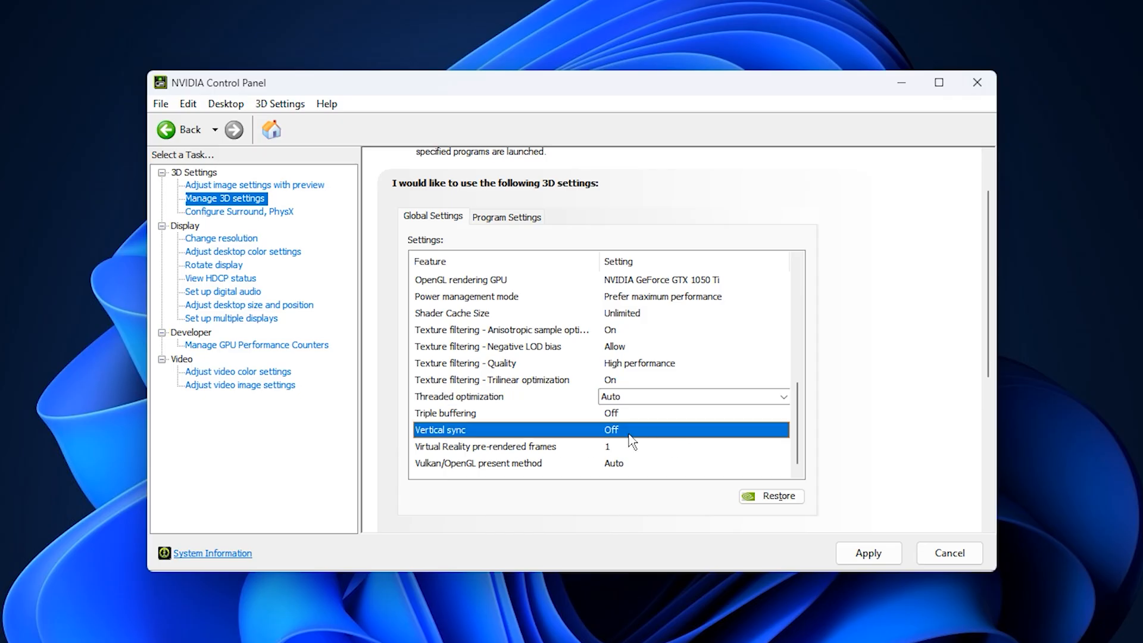
left_click(629, 431)
left_click(629, 431)
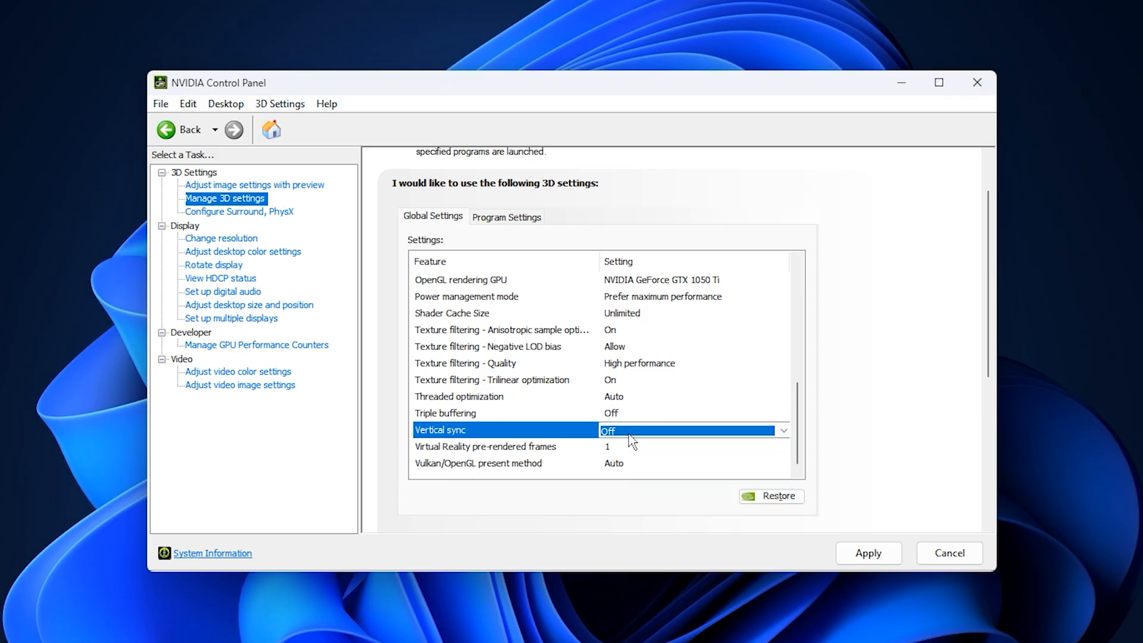
left_click(569, 439)
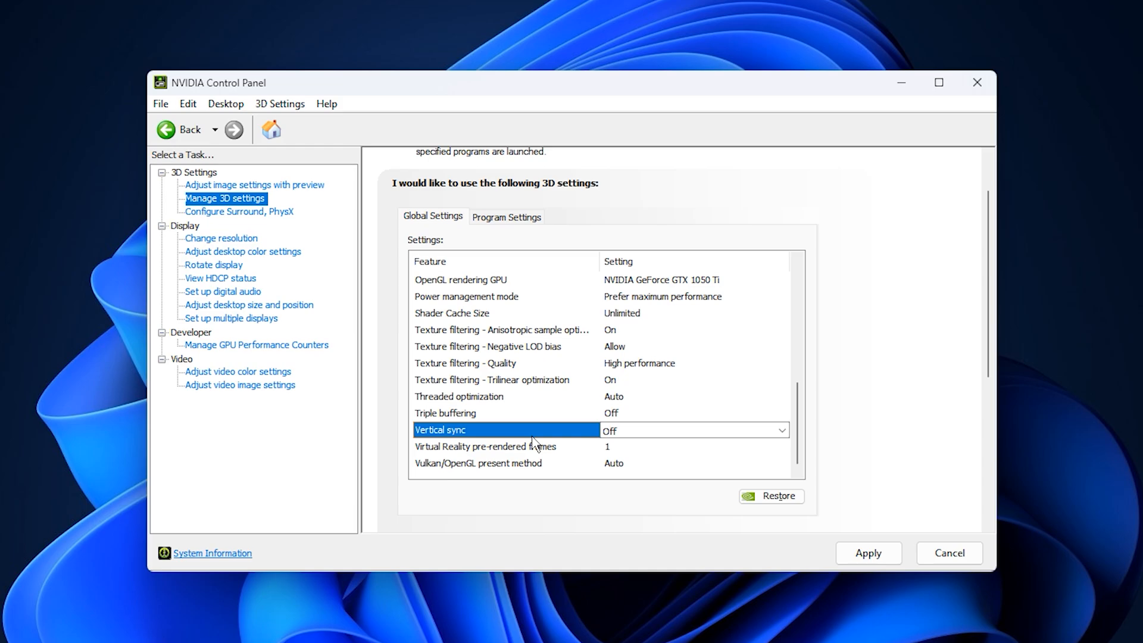
Review the program-specific 3D settings for Fortnite (fortniteclient-win64-shipping.exe), from image scaling down to vertical sync.
left_click(510, 218)
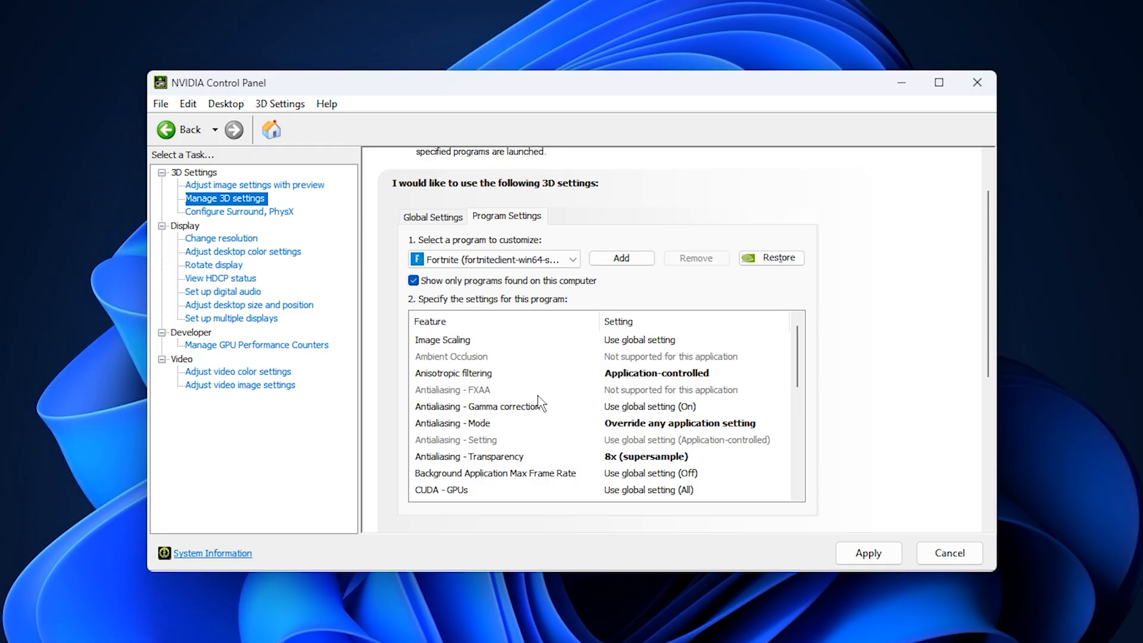
scroll(539, 404, "down", 2)
left_click(542, 260)
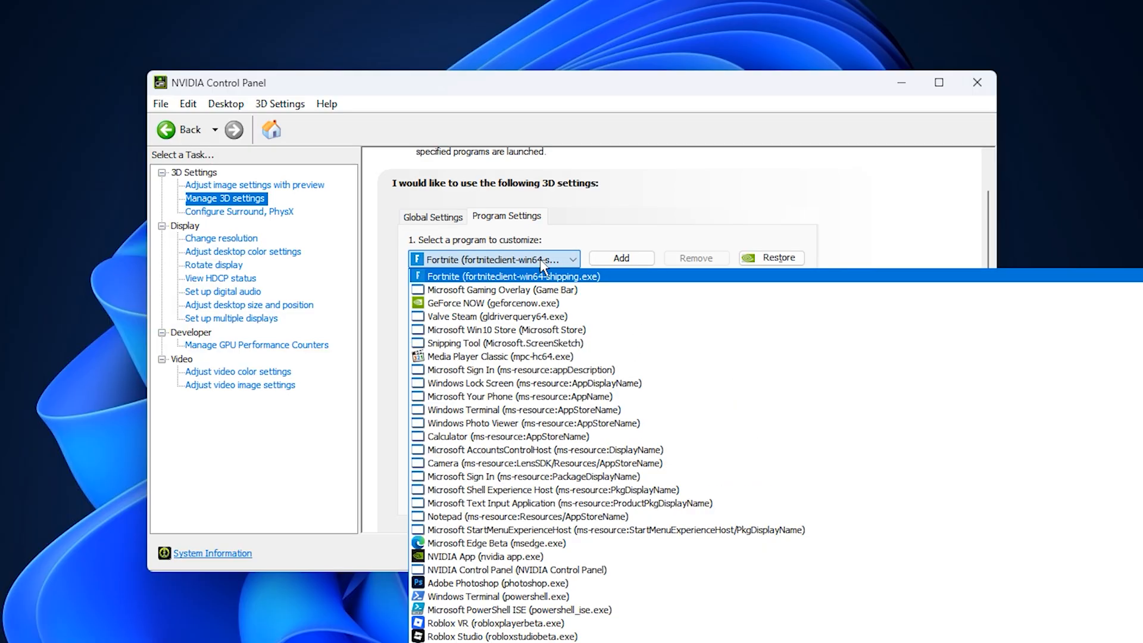
left_click(541, 262)
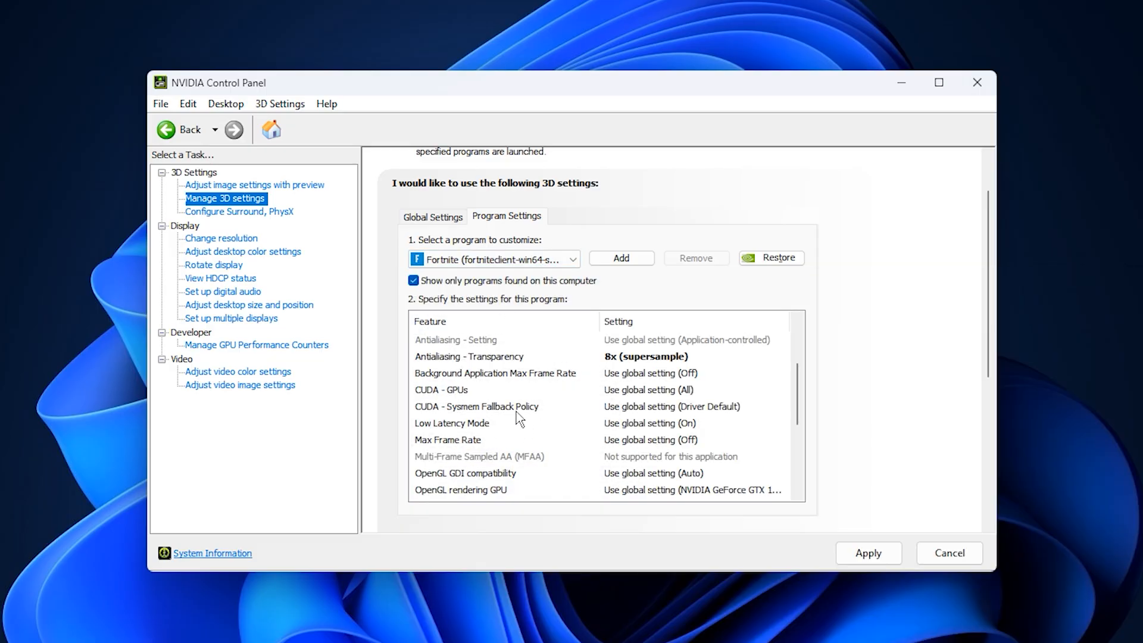
scroll(516, 417, "down", 1)
scroll(515, 423, "down", 3)
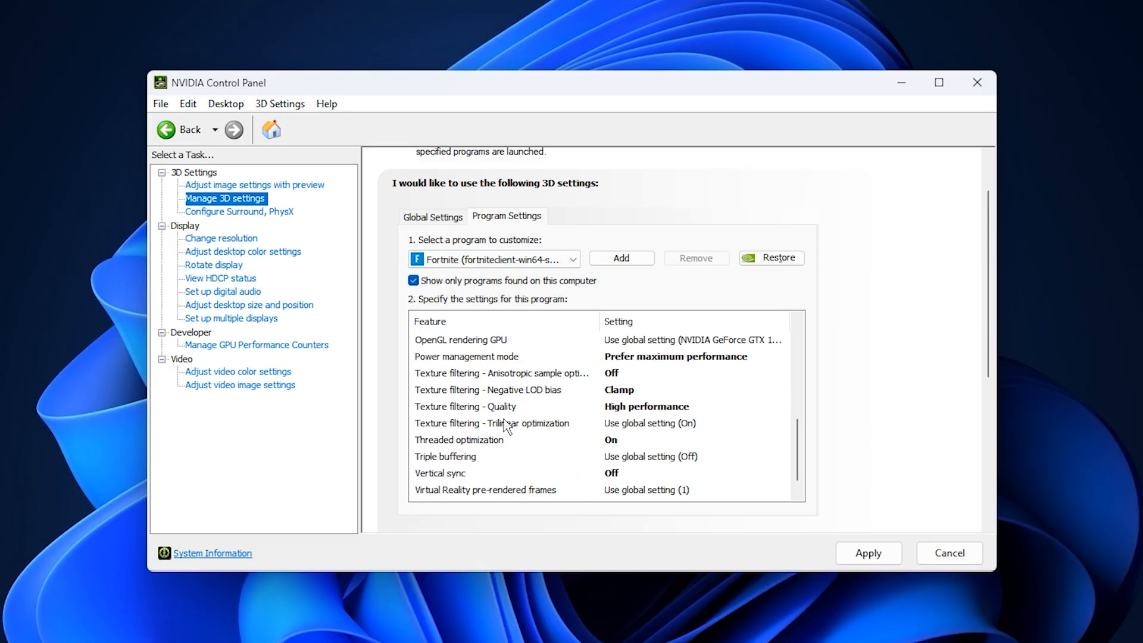
Make sure the PhysX processor is set to NVIDIA GeForce GTX 1050 Ti, and go back to the 3D settings.
left_click(254, 213)
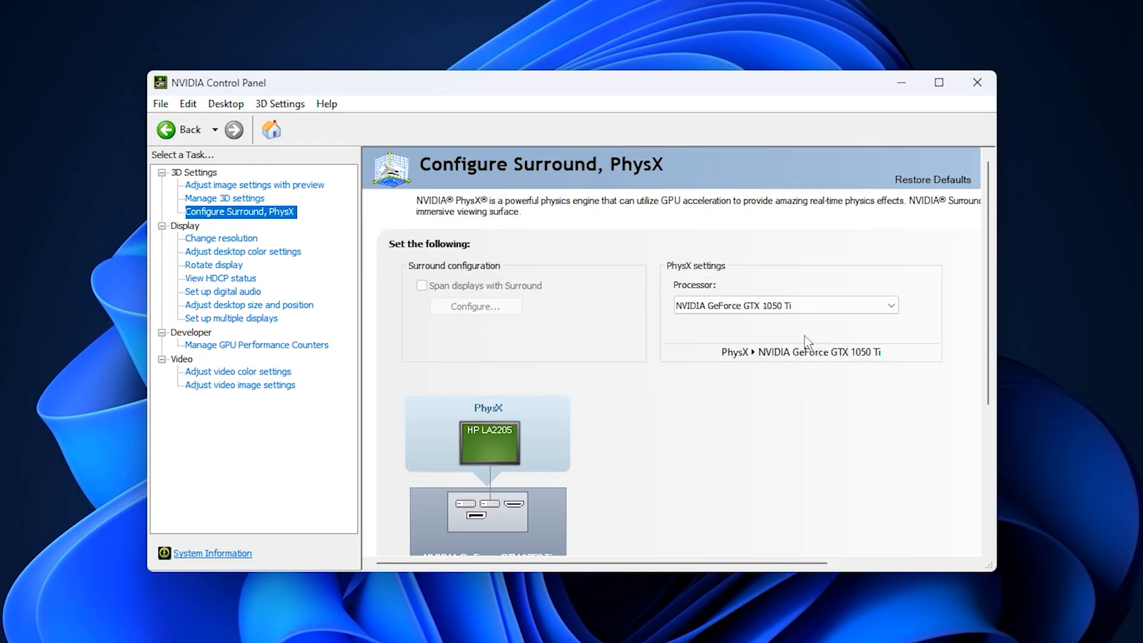
left_click(761, 311)
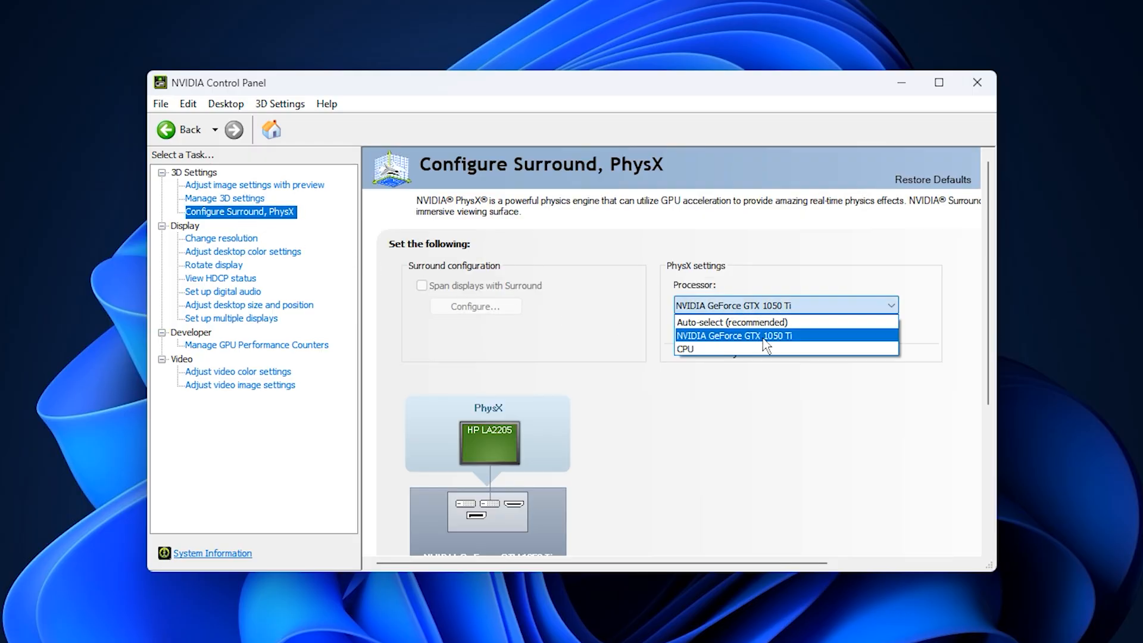
left_click(742, 337)
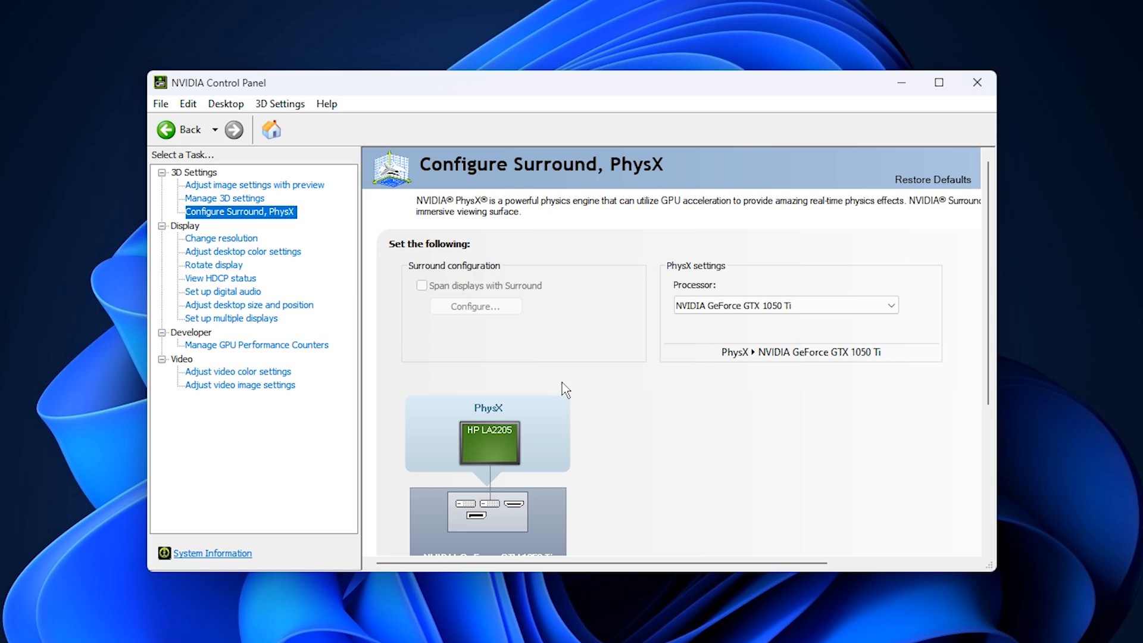
left_click(250, 199)
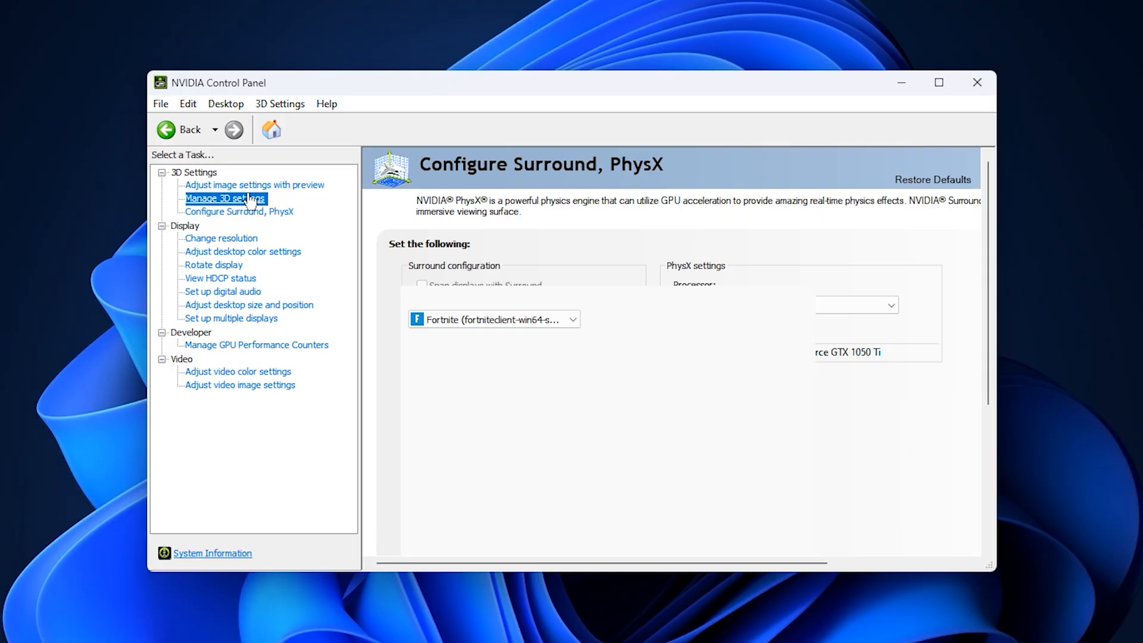
left_click(235, 185)
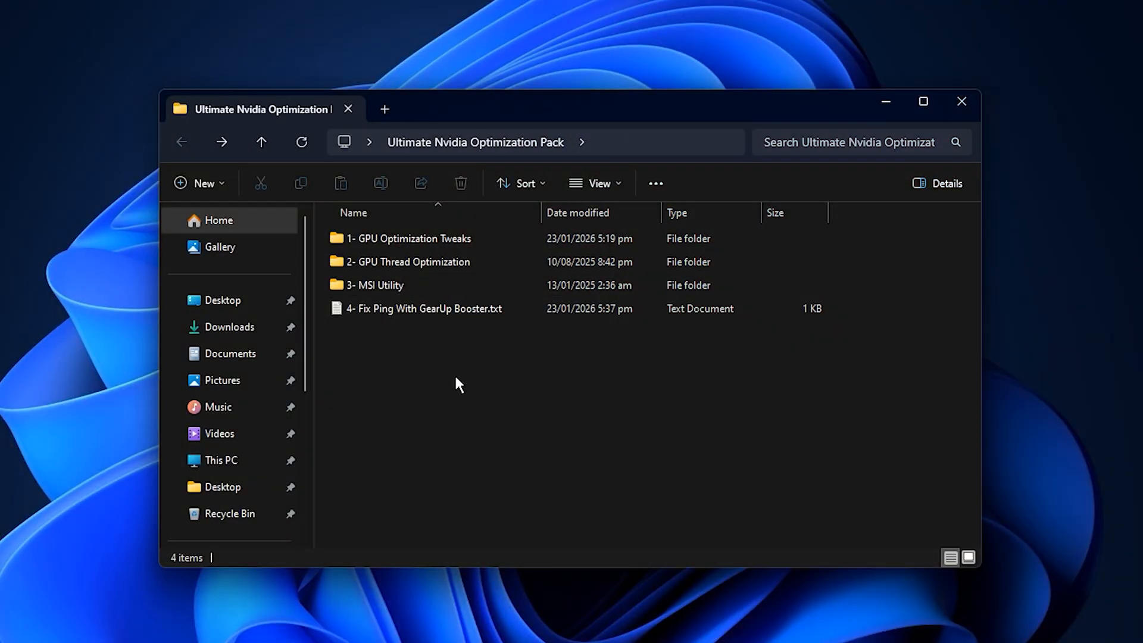
Open the 1- GPU Optimization Tweaks folder and examine the Gaming Optimizations, Low-Med Optimization and Med-High Optimization registry files.
double_click(466, 238)
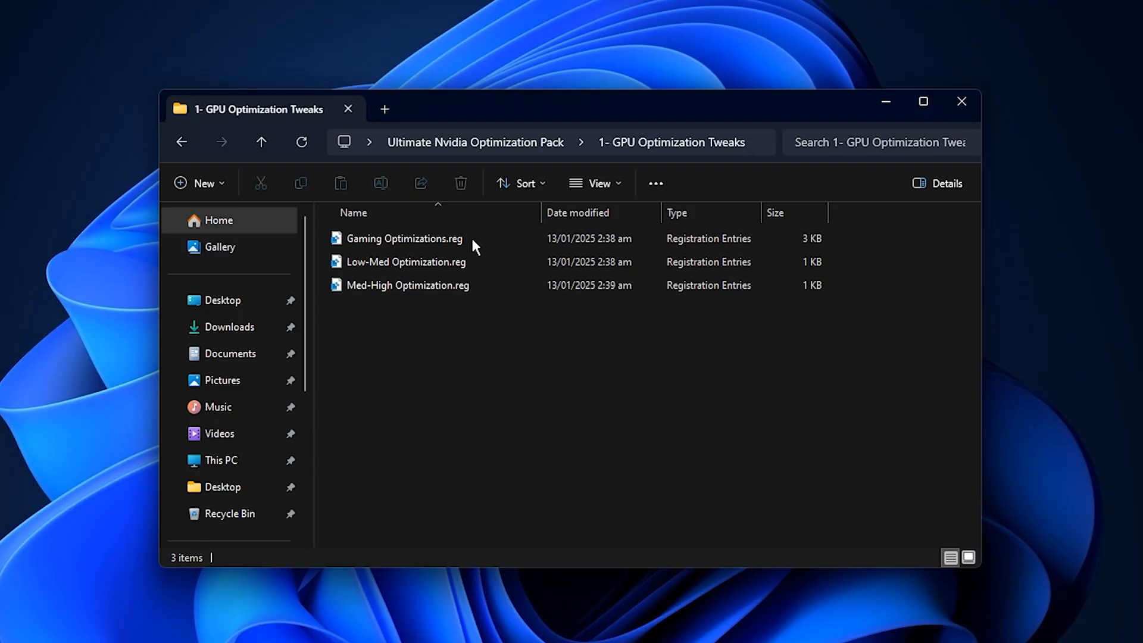
left_click(440, 242)
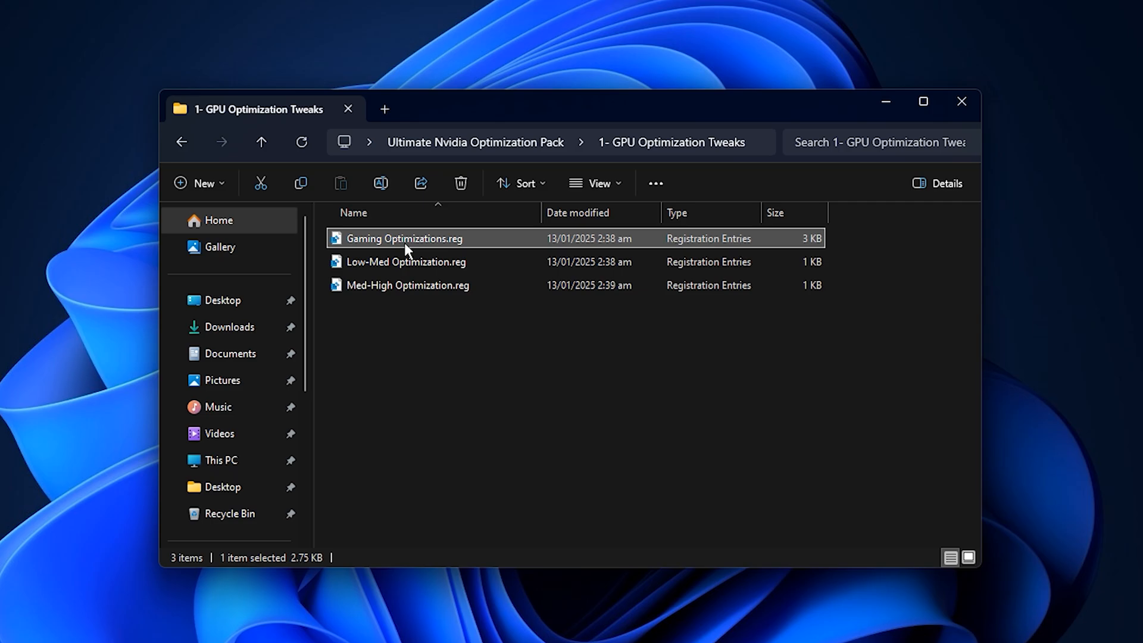
left_click(399, 269)
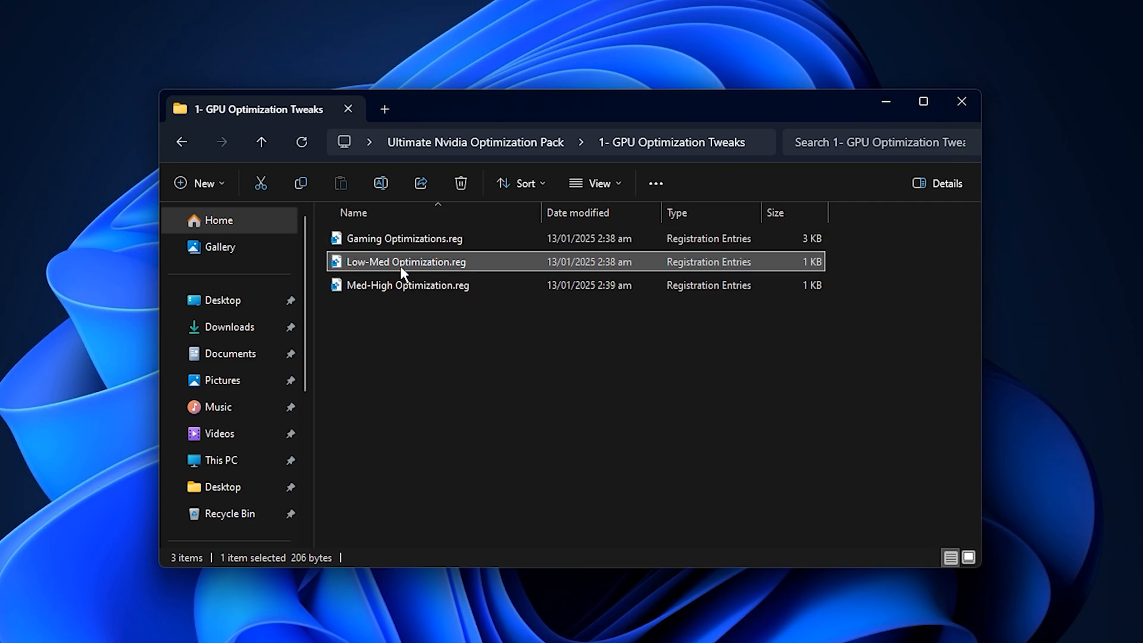
left_click(394, 287)
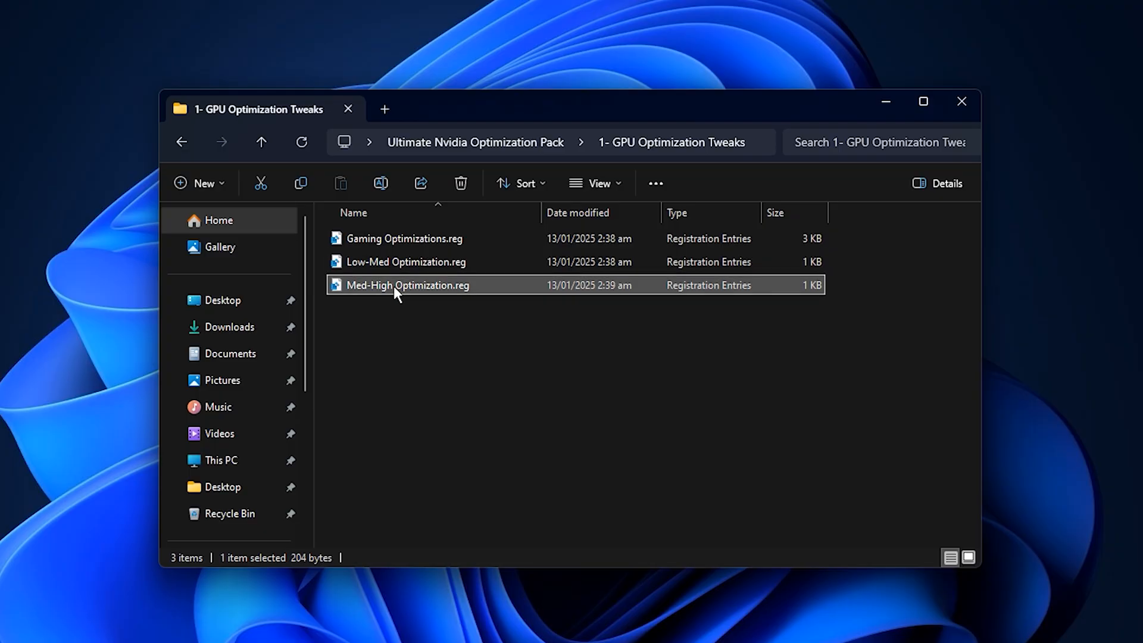
left_click(385, 315)
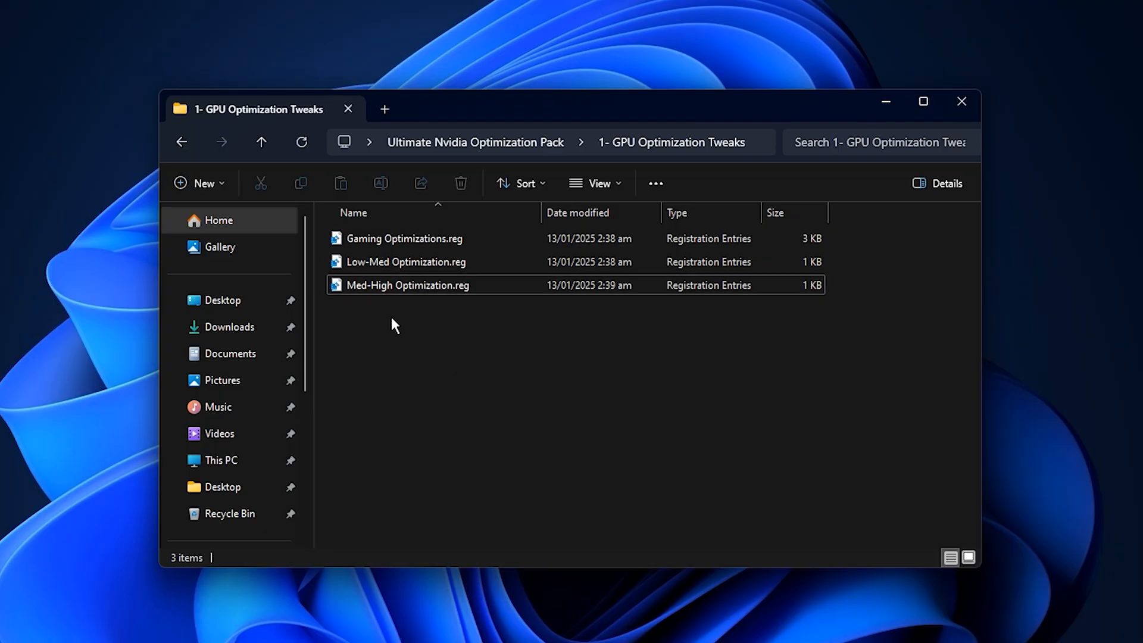
left_click(398, 269)
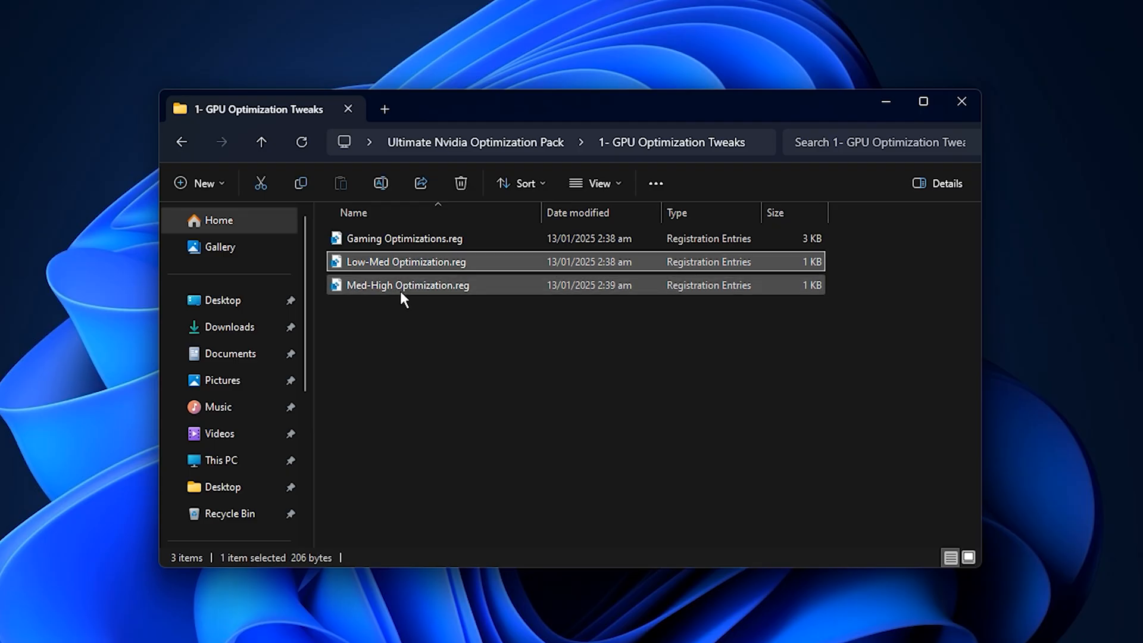
left_click(399, 288)
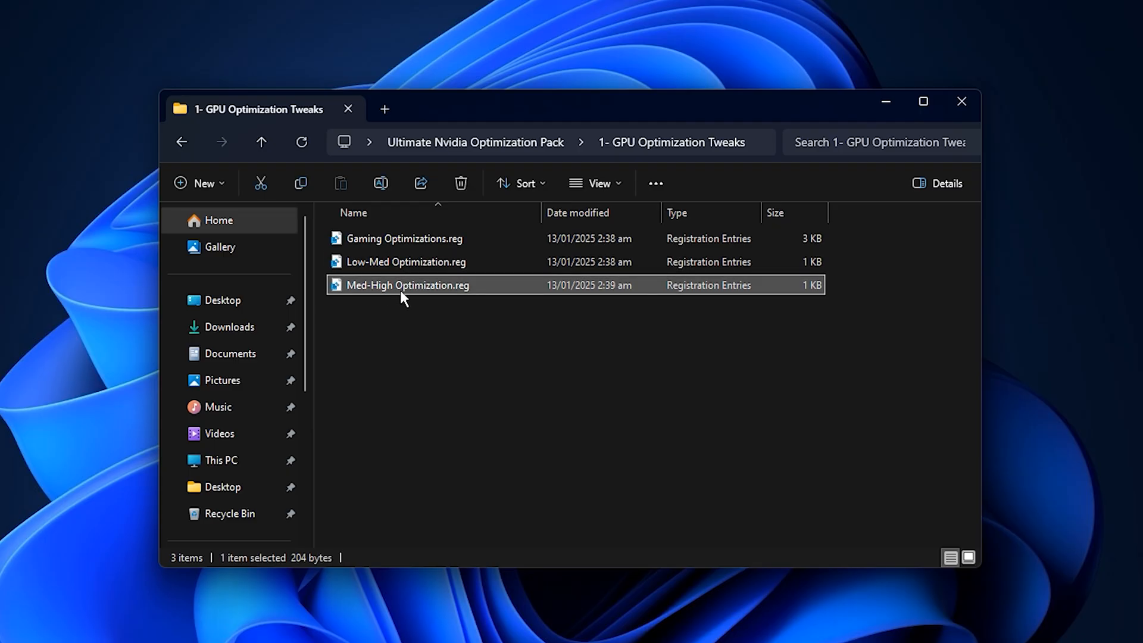
left_click(401, 322)
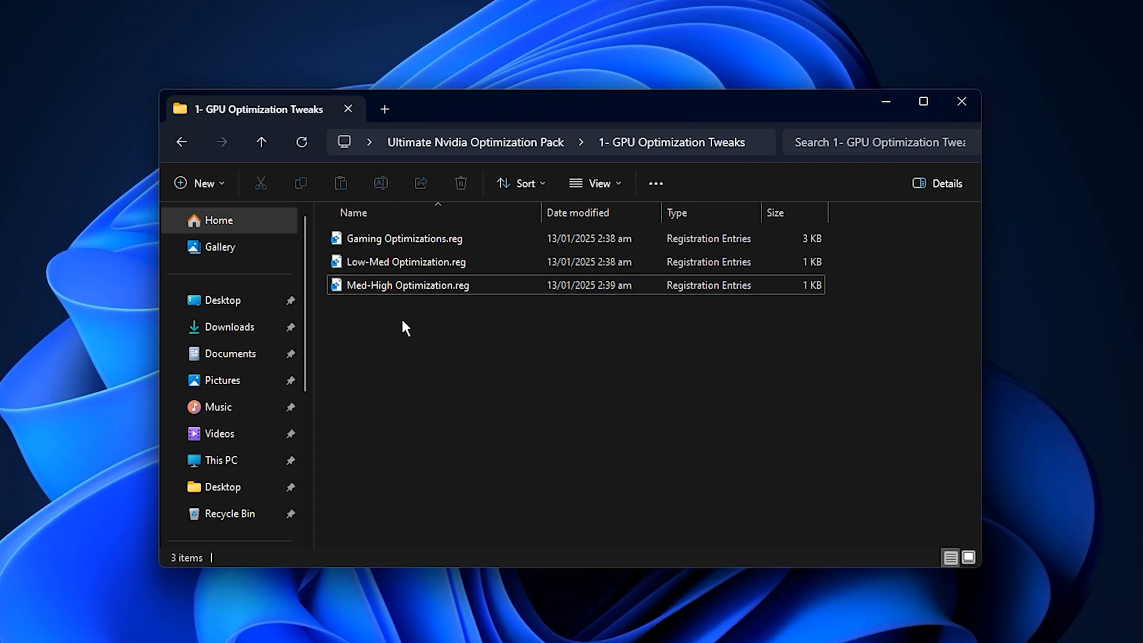
Return to the optimization pack and select NVIDIA Thread Priority.reg in the 2- GPU Thread Optimization folder.
left_click(186, 148)
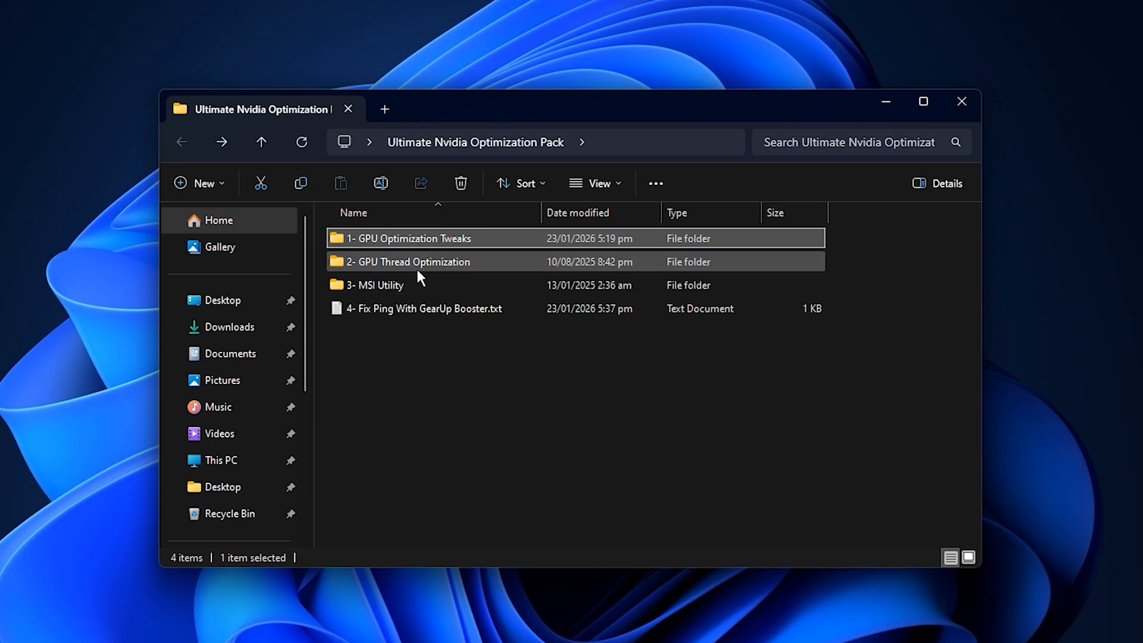
left_click(417, 266)
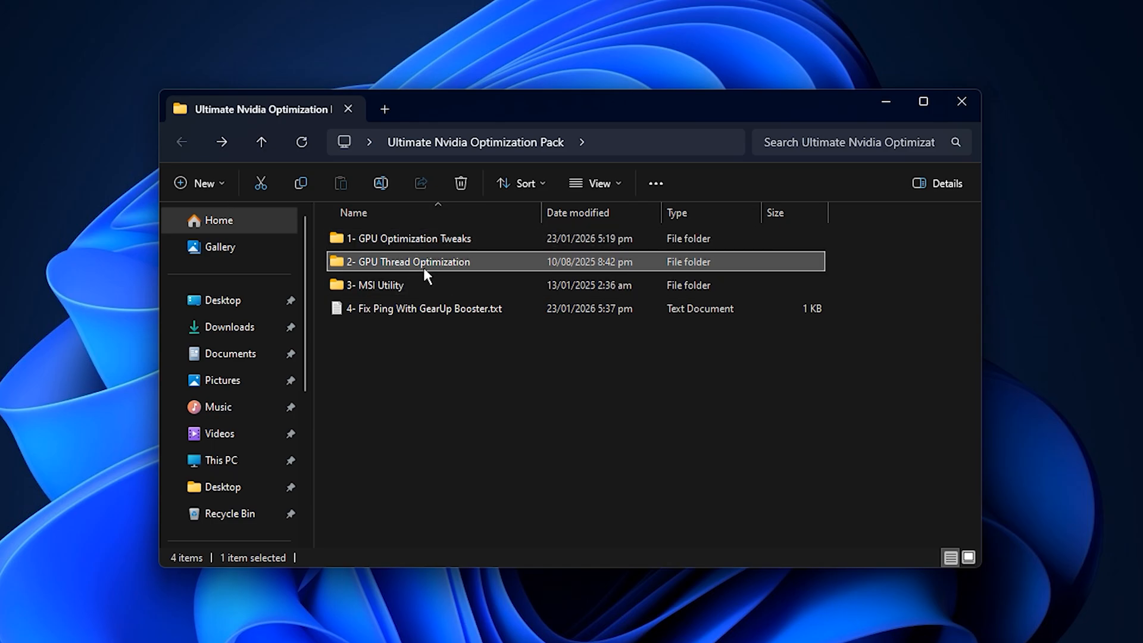
double_click(423, 266)
left_click(375, 244)
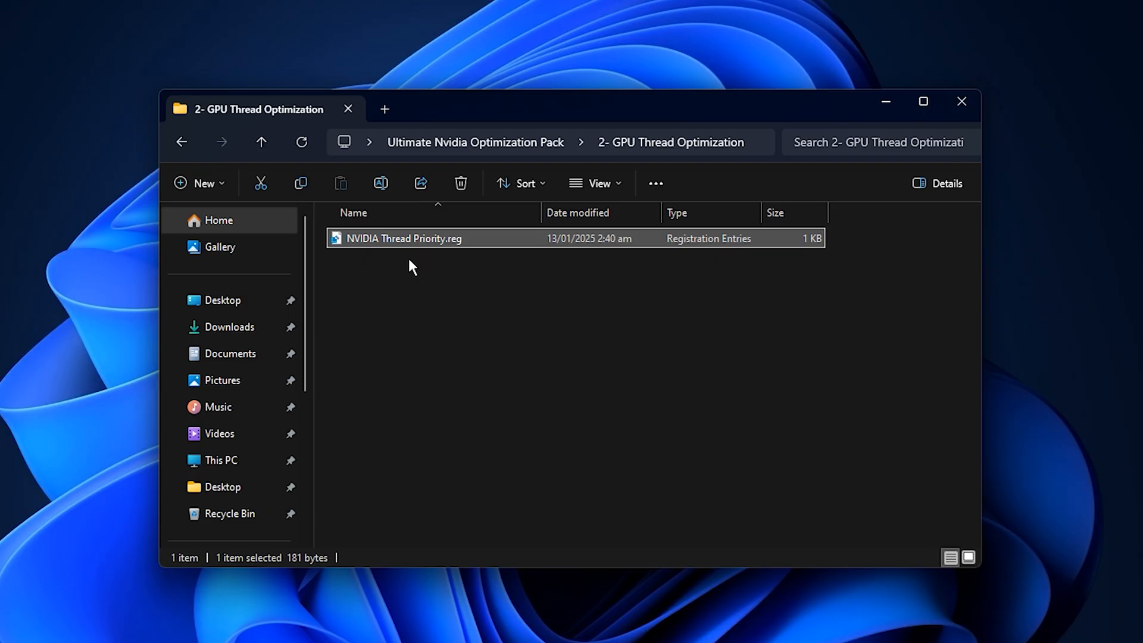
Open MSI_util_v3.exe from the 3- MSI Utility folder and make sure the NVIDIA GeForce GTX 1050 Ti interrupt priority is High.
left_click(181, 147)
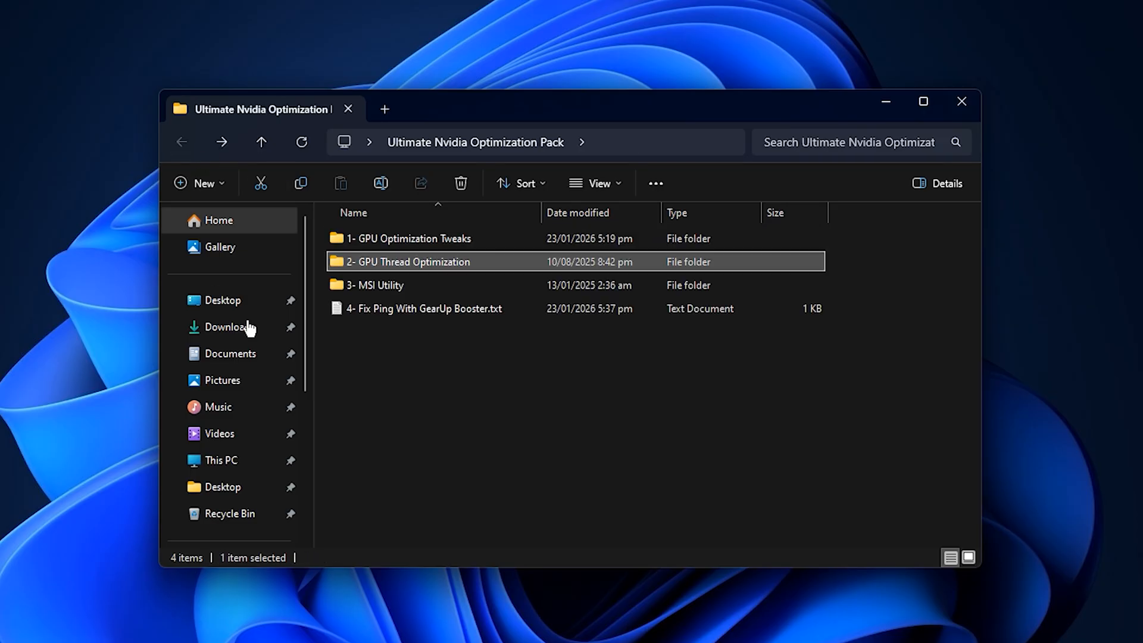
double_click(408, 283)
left_click(410, 238)
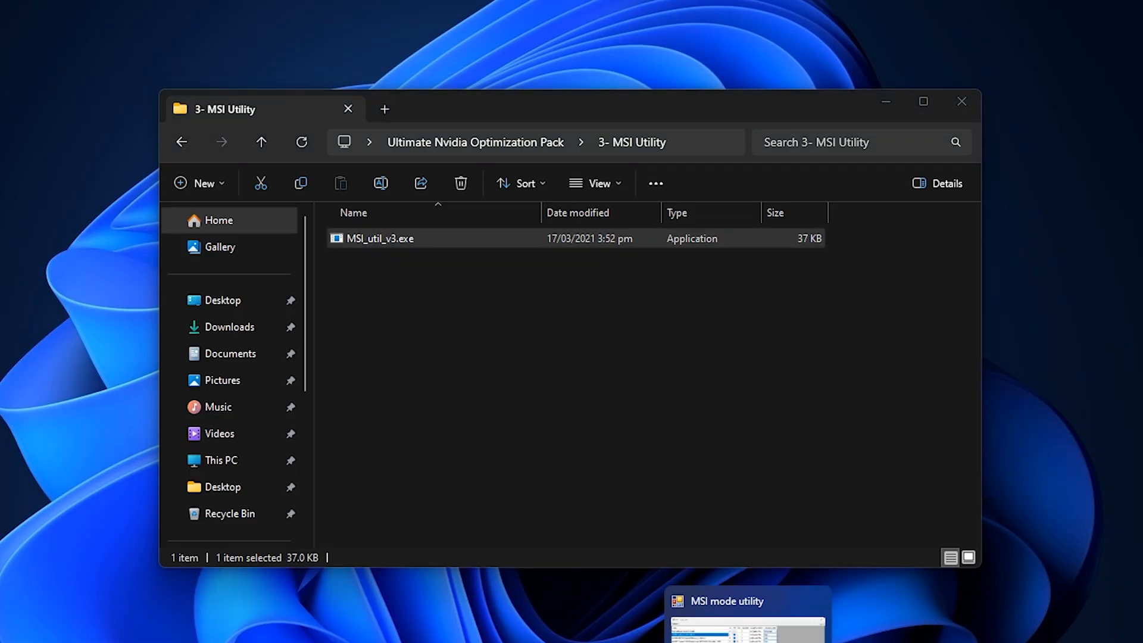
left_click(750, 634)
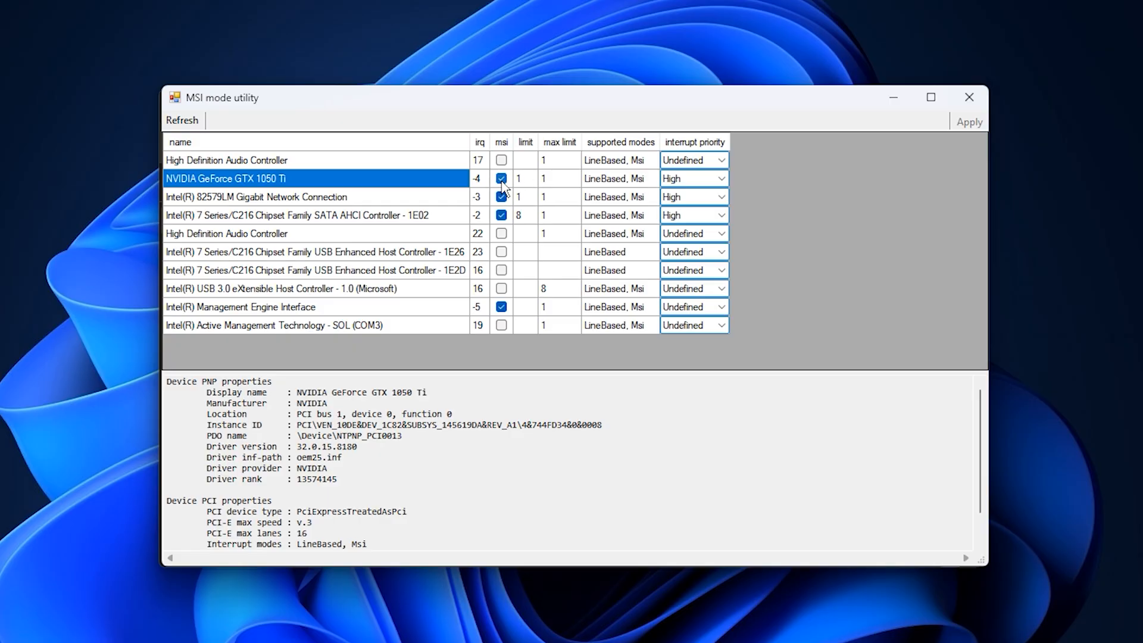
left_click(721, 180)
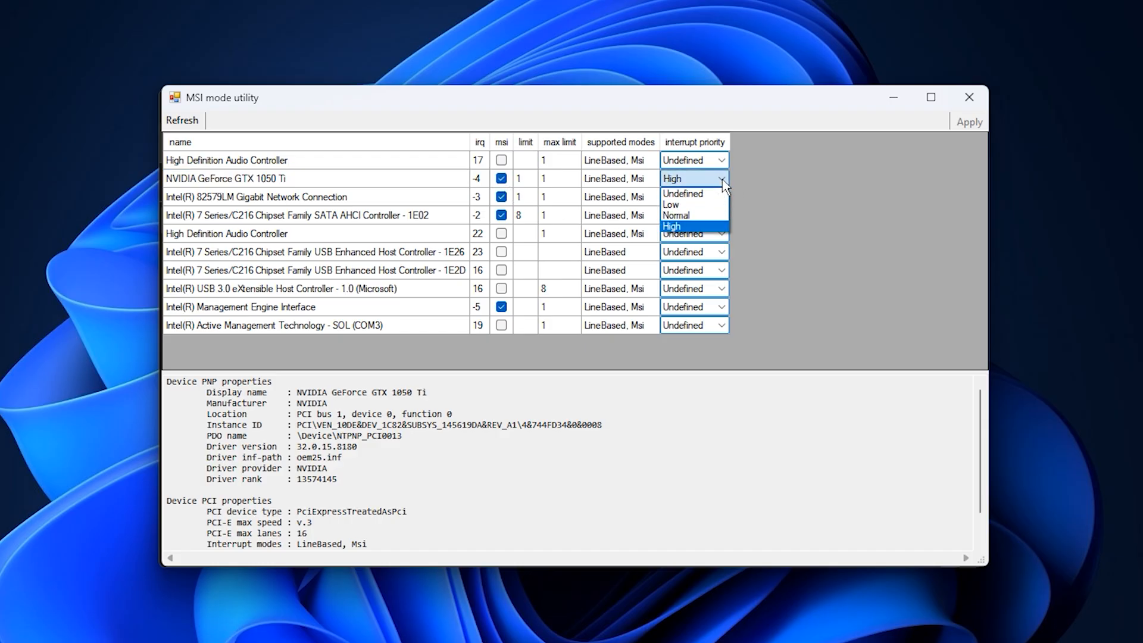
left_click(722, 185)
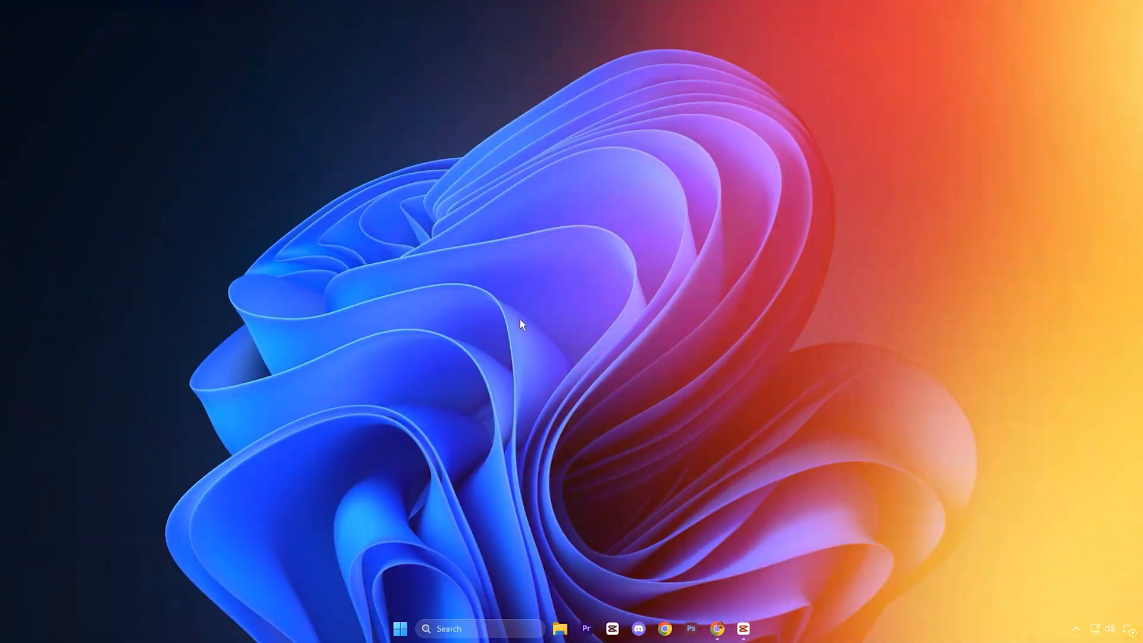
Search Windows for Registry Editor and run it as administrator.
key("super")
type("registry Editor")
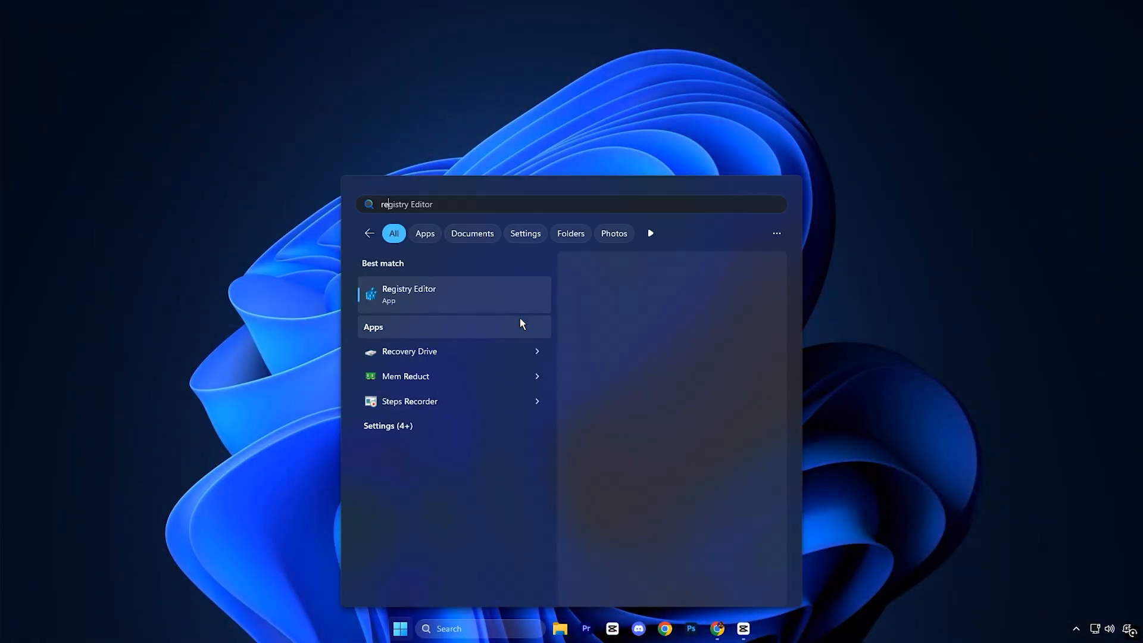
right_click(464, 298)
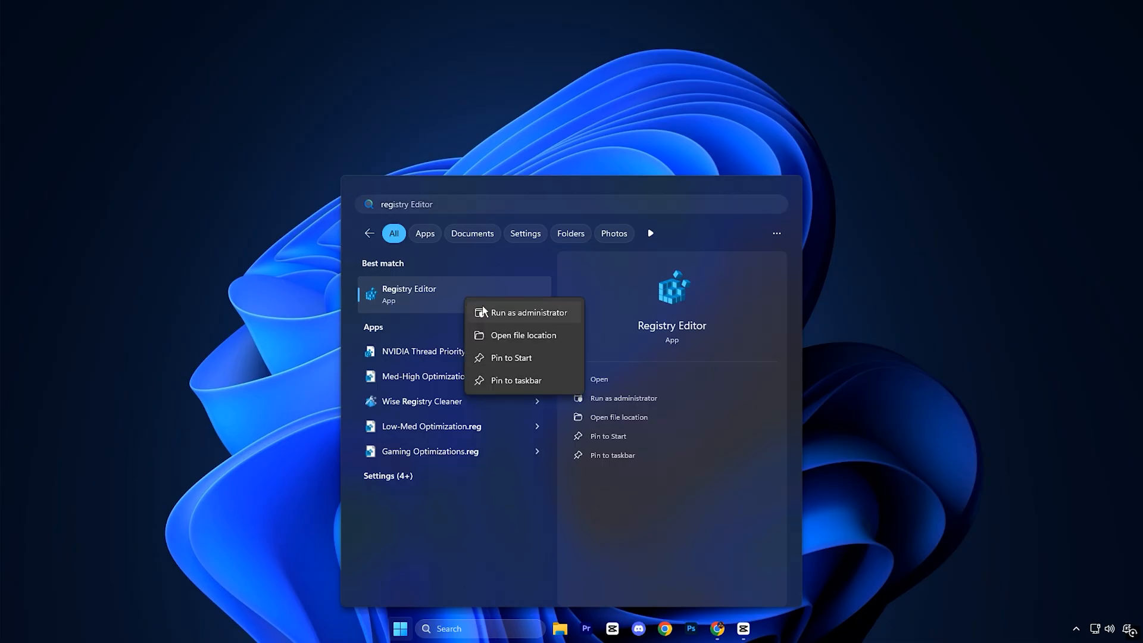
left_click(496, 311)
left_click(511, 409)
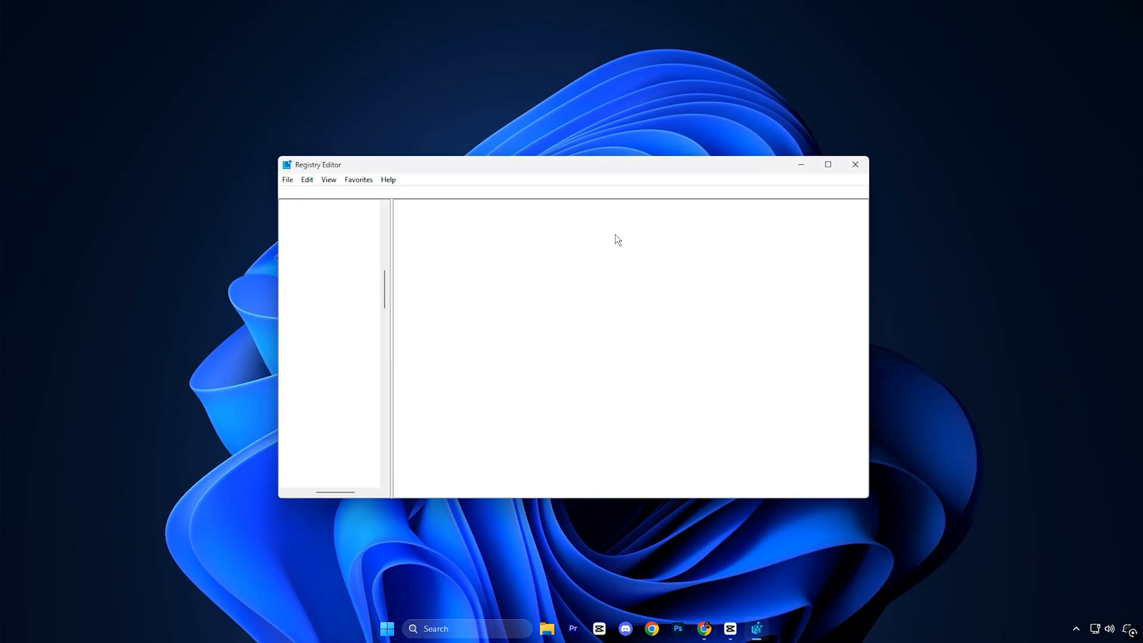
Go to Computer\HKEY_LOCAL_MACHINE\SYSTEM\CurrentControlSet\Control\GraphicsDrivers and select the HwSchMode value.
left_click_drag(581, 194, 269, 195)
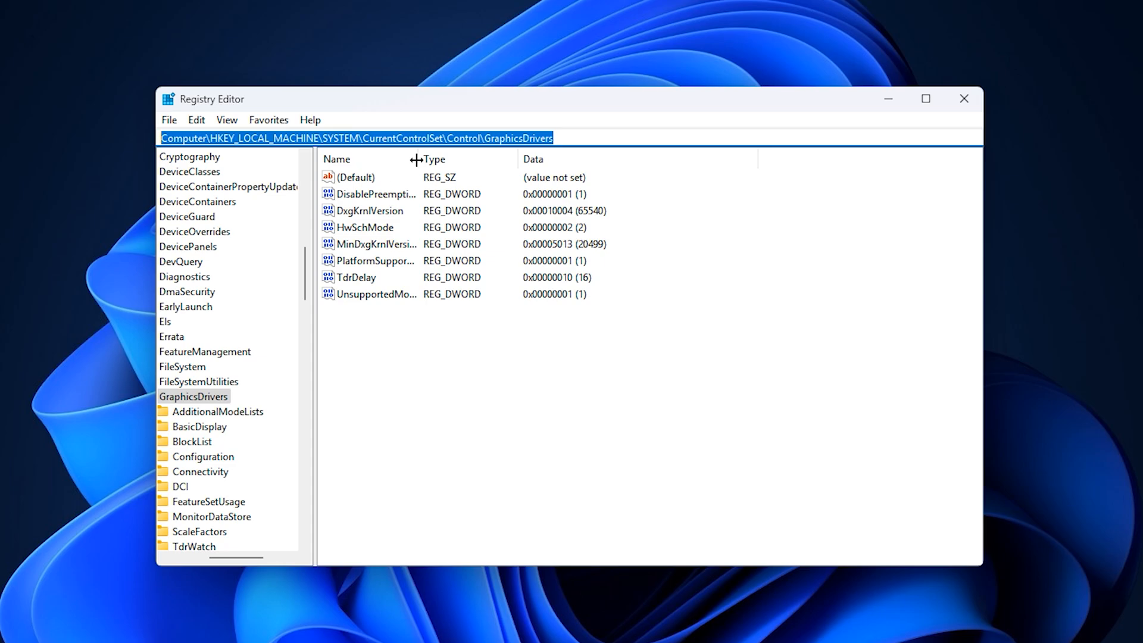
left_click(400, 362)
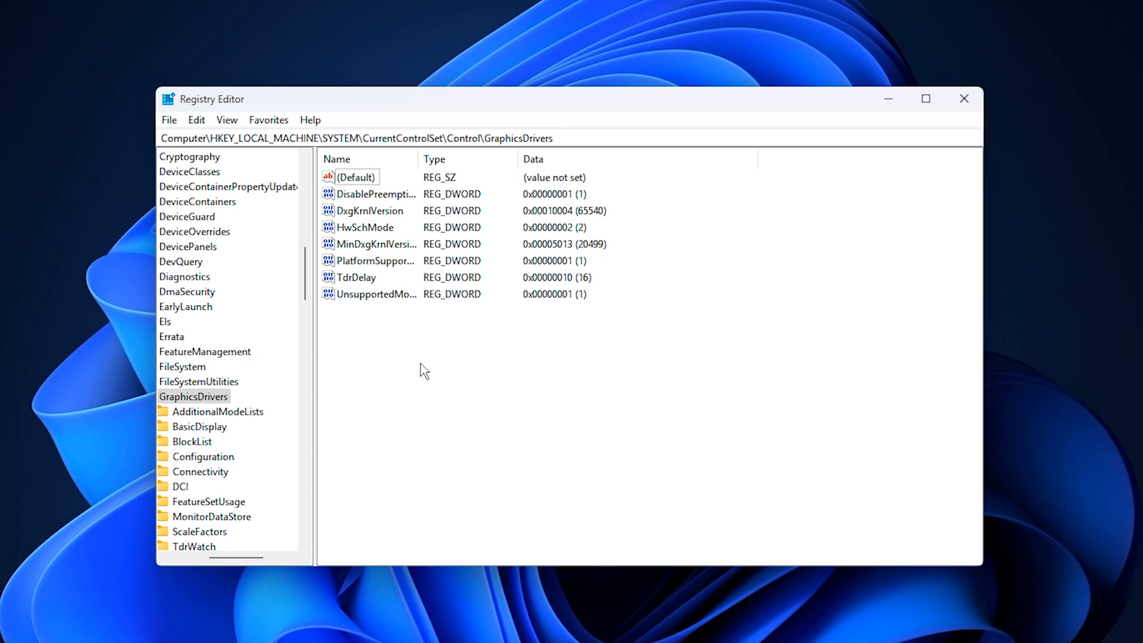
left_click(388, 228)
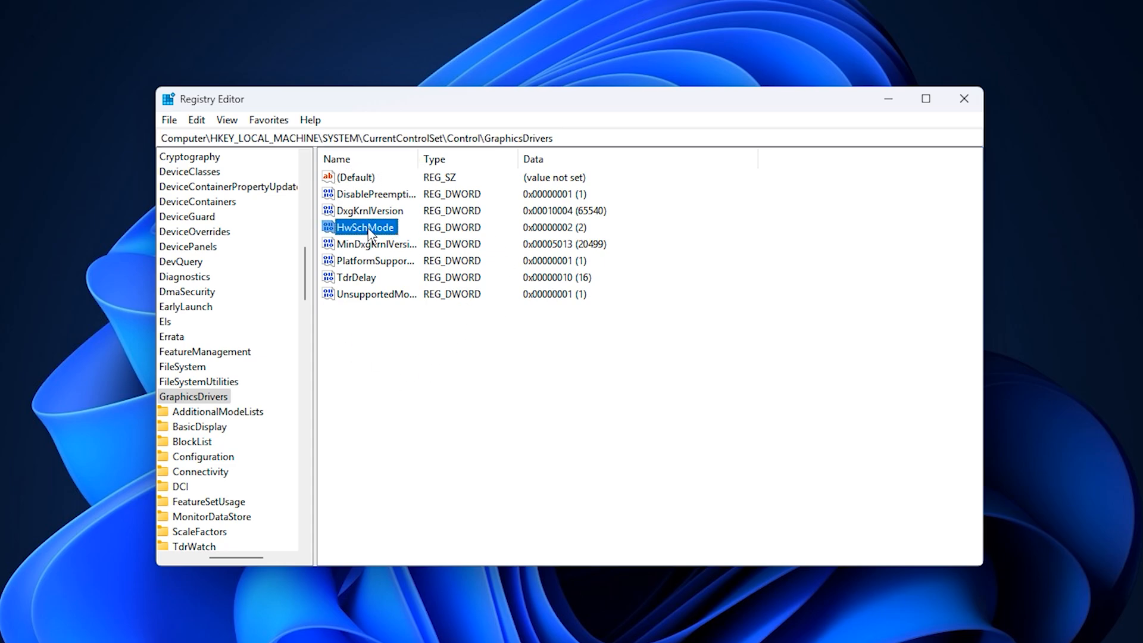
left_click(399, 368)
right_click(450, 339)
mouse_move(485, 352)
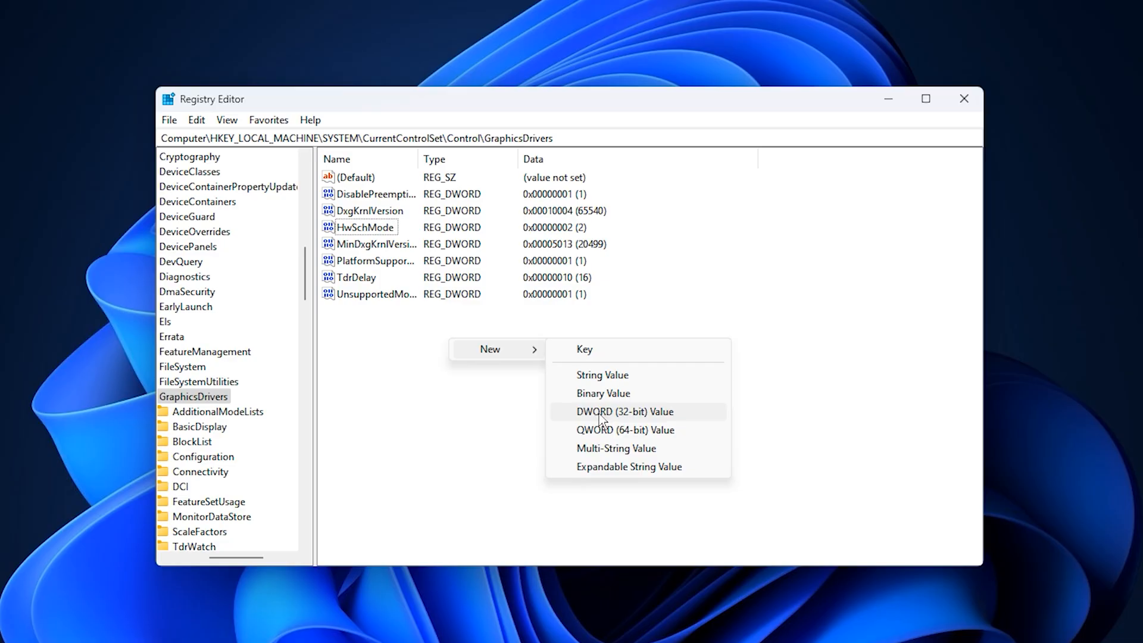
key("Escape")
key("Escape")
Make sure the HwSchMode value data in the GraphicsDrivers key is 2 with hexadecimal base, and accept it.
left_click(371, 230)
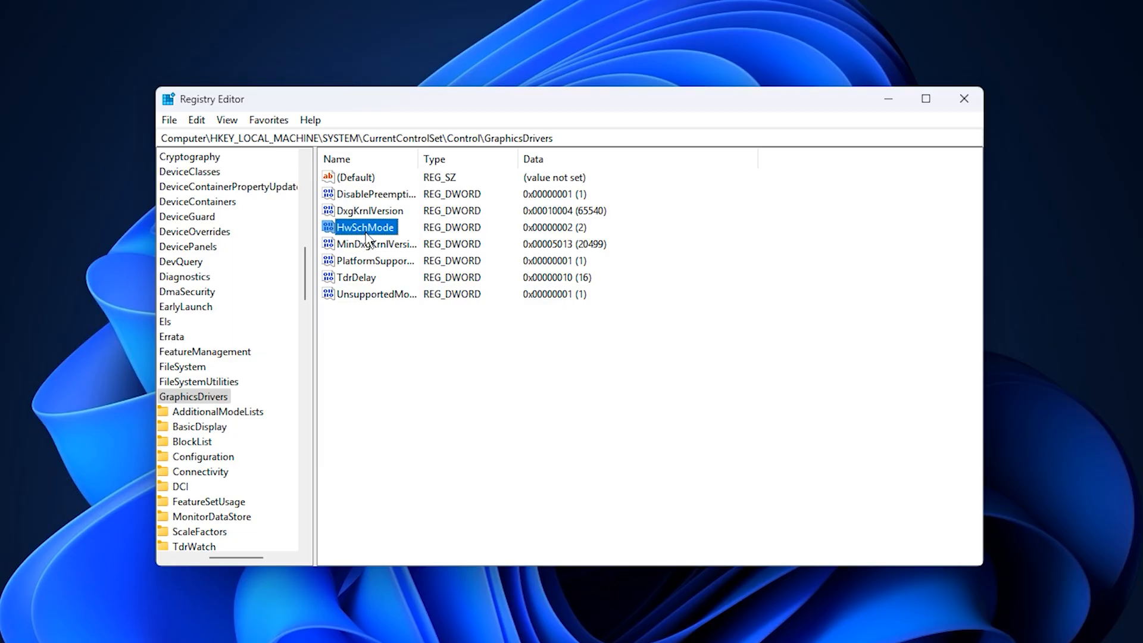
double_click(372, 229)
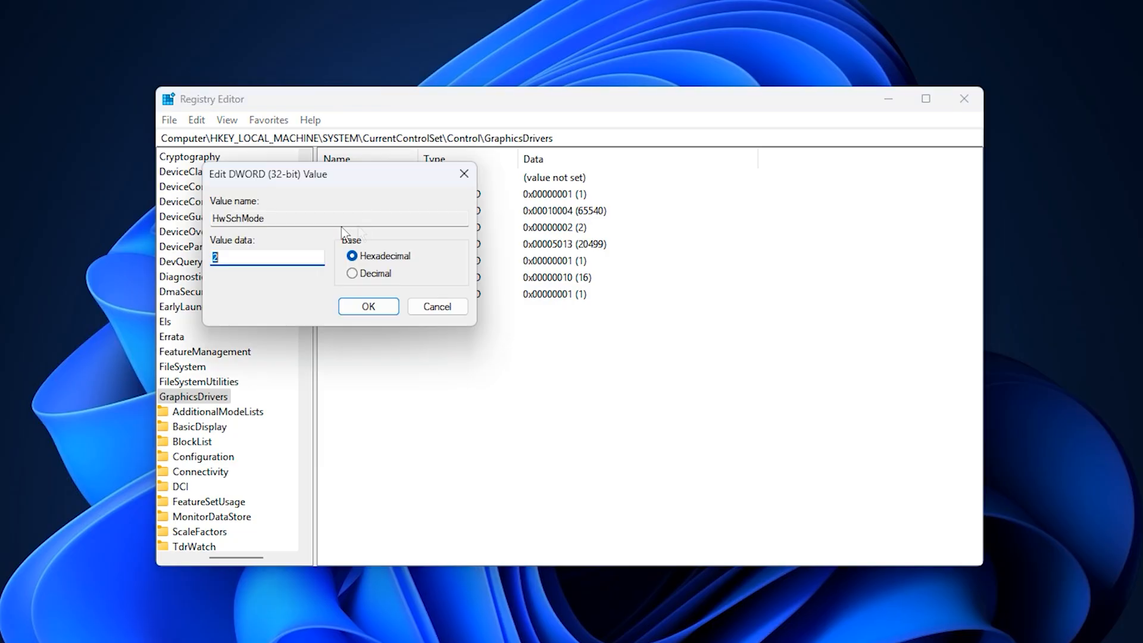
left_click(244, 262)
left_click(368, 307)
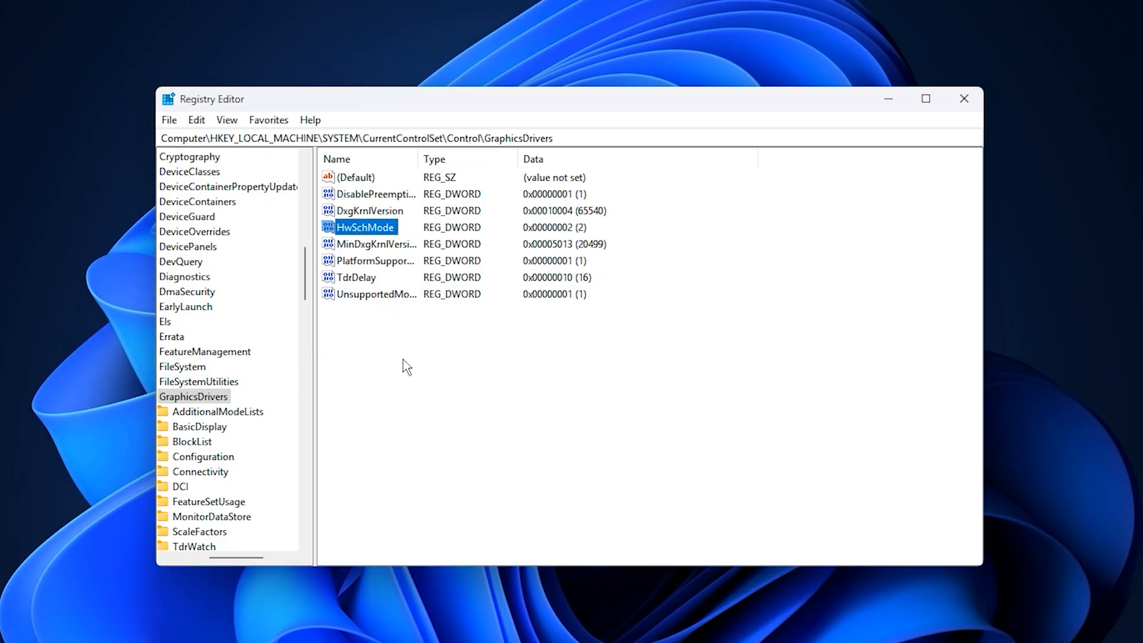
left_click(416, 346)
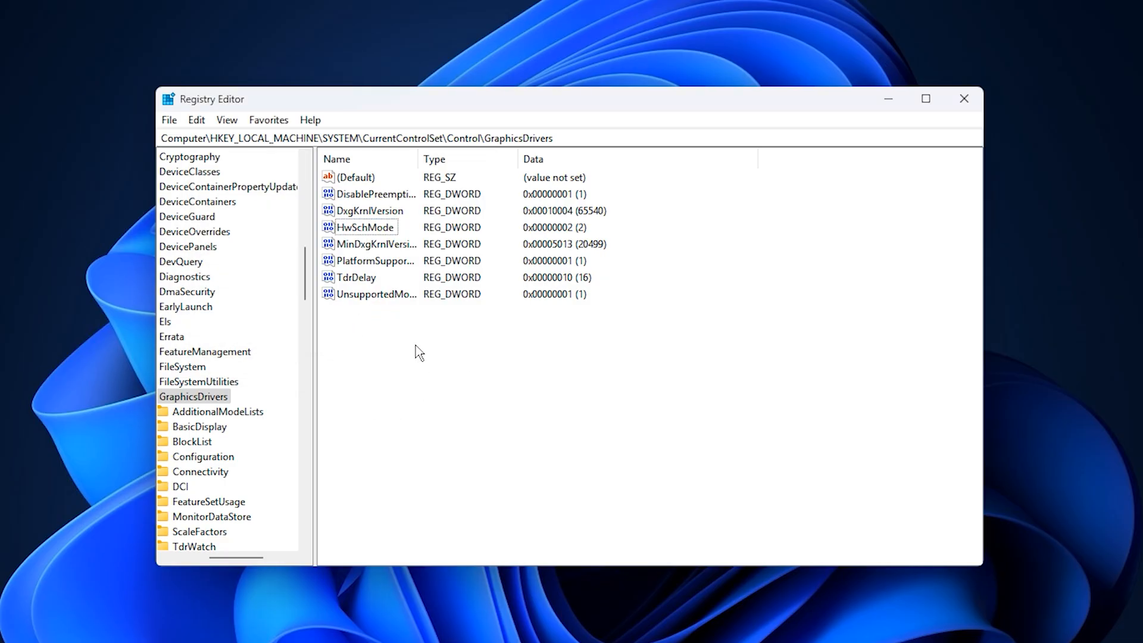